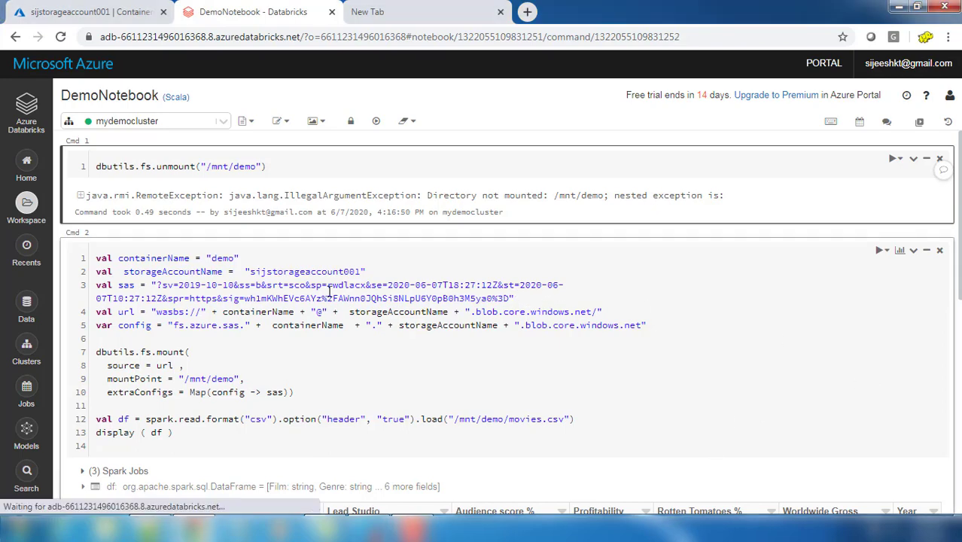
- Review the SAS token value on line 3 of the mount code, then switch to the storage account's tab
left_click_drag(516, 300, 133, 282)
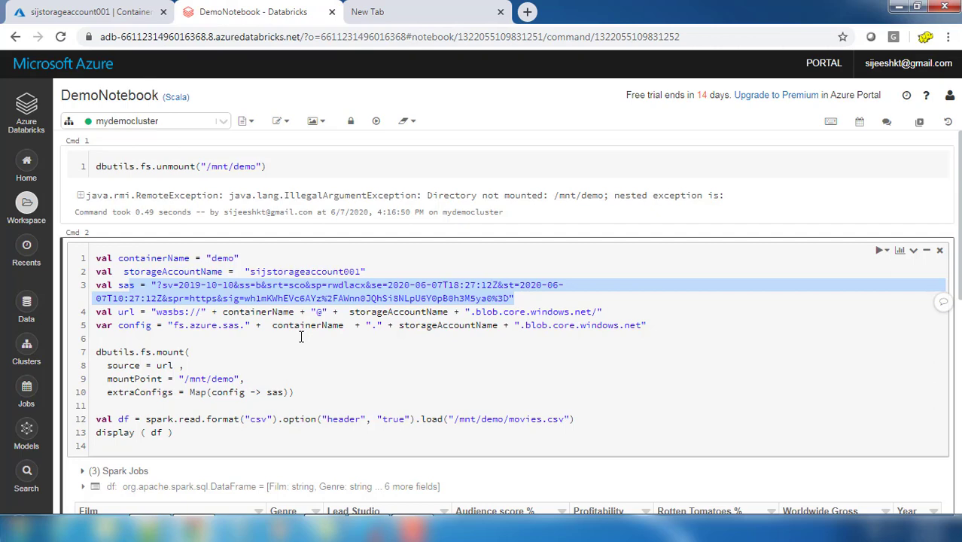
left_click(538, 297)
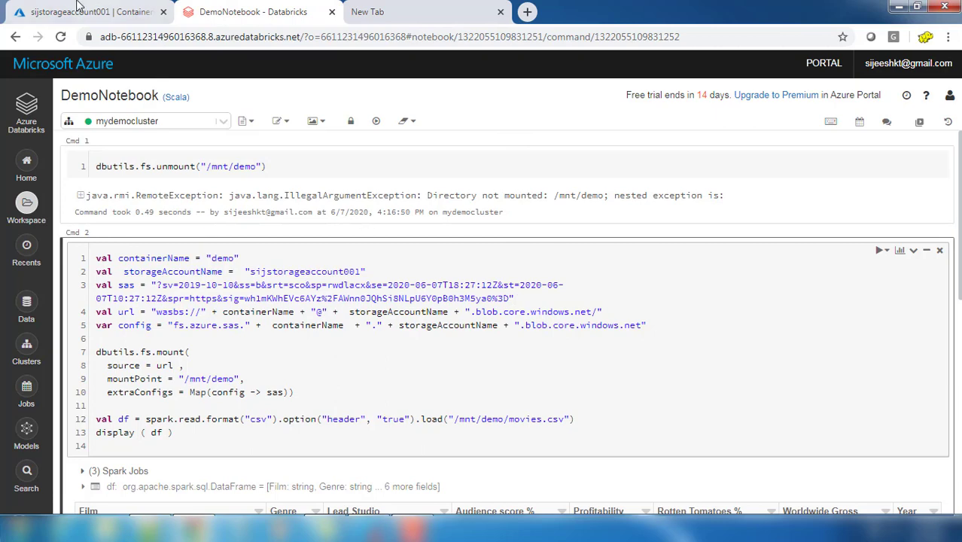
key("ctrl+1")
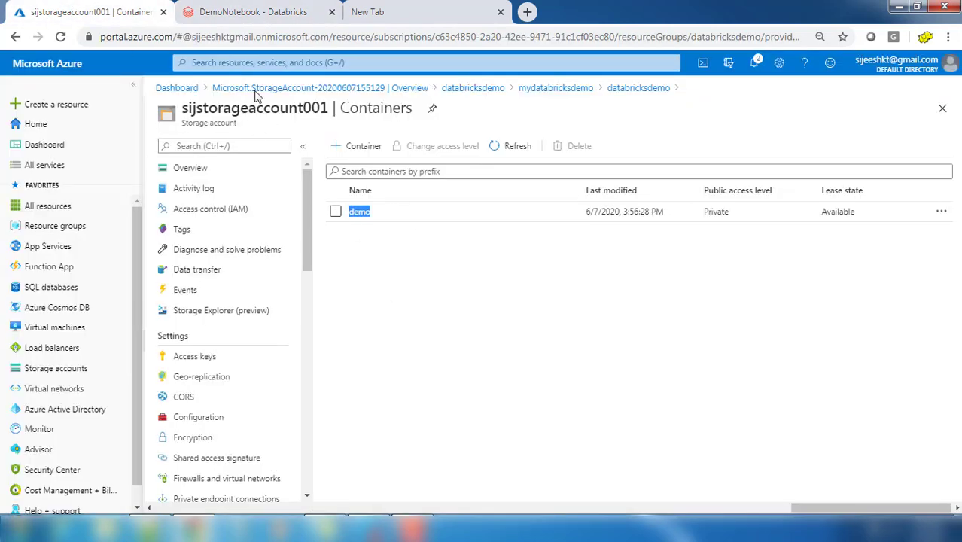
- Start creating a new Key Vault resource in the databricksdemo resource group
left_click(485, 91)
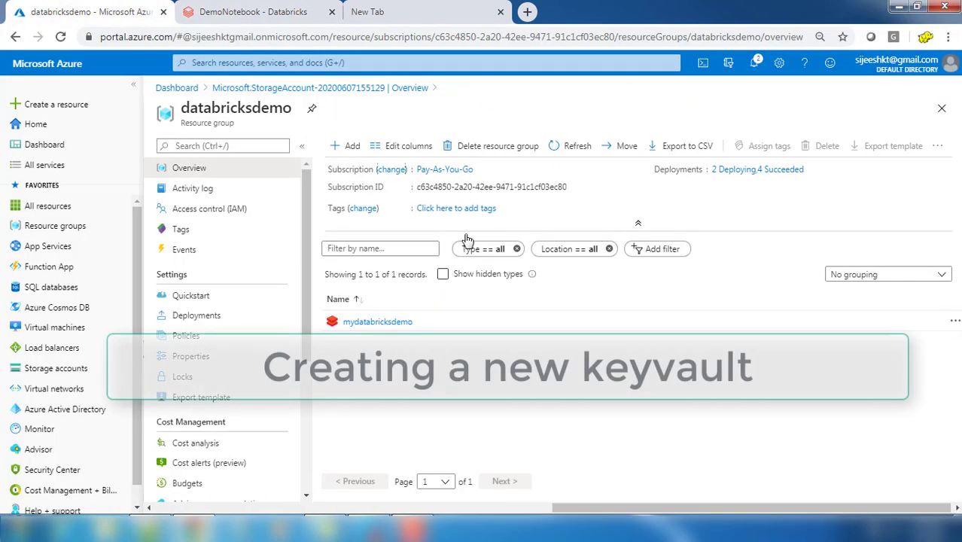
left_click(576, 154)
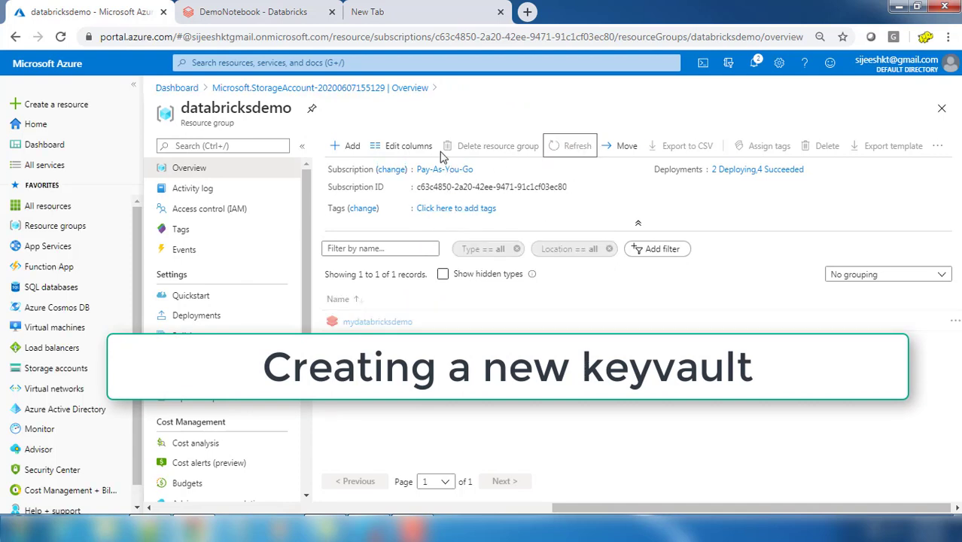
left_click(352, 147)
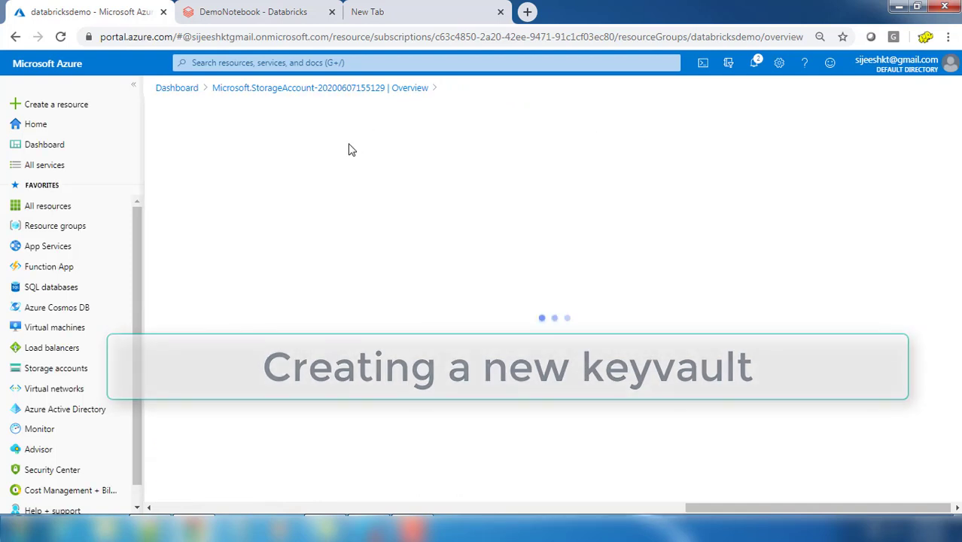
type("key")
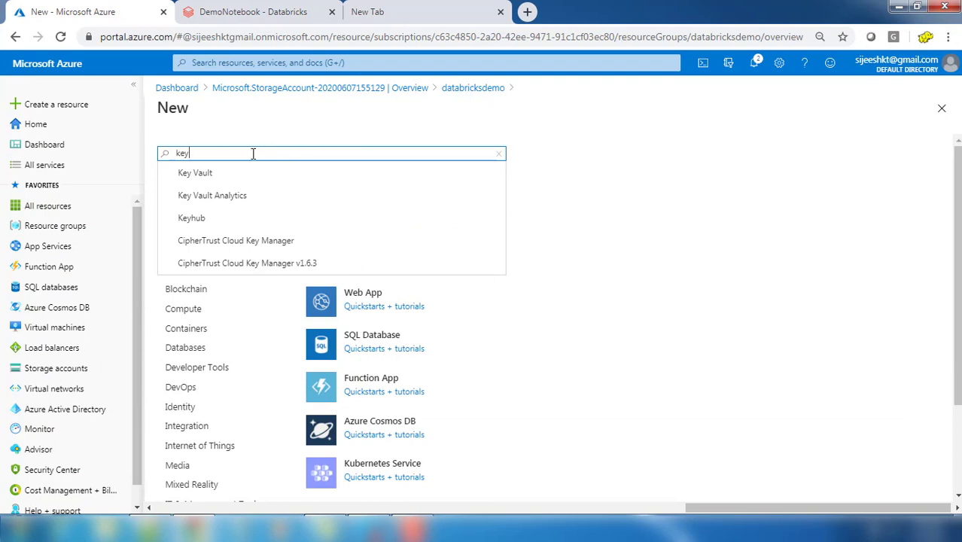
left_click(218, 175)
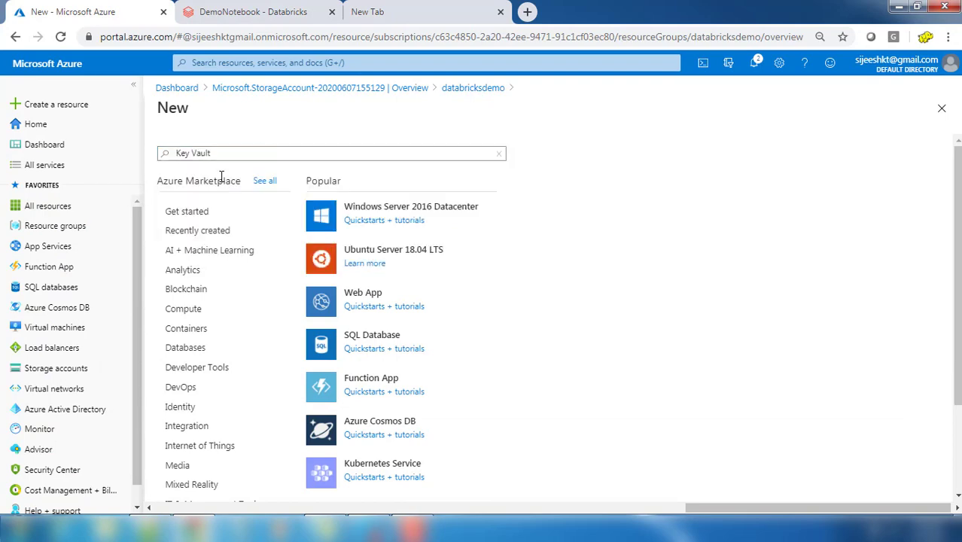
left_click(271, 221)
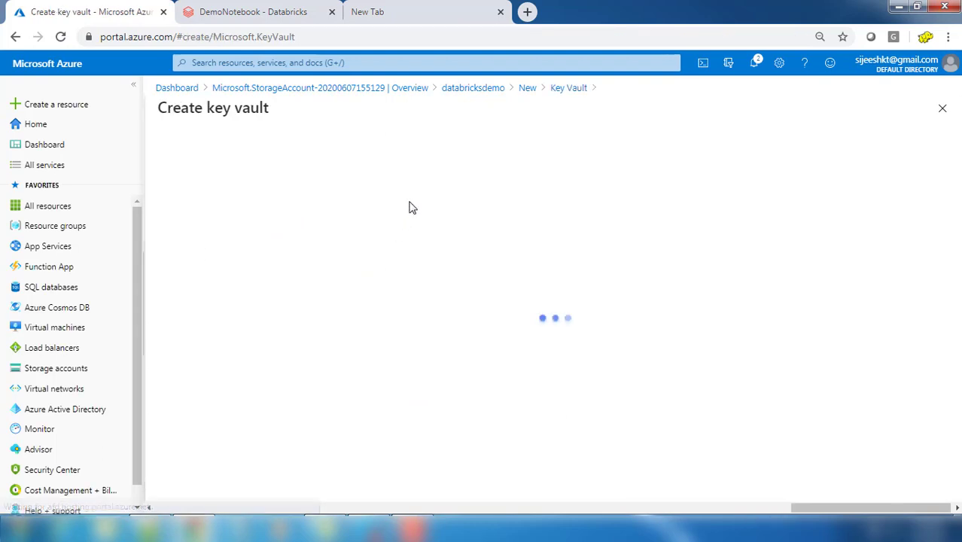
- Name the vault sijkeyvault in South India, Standard tier, soft delete disabled, and send it to review
scroll(450, 256, "down", 1)
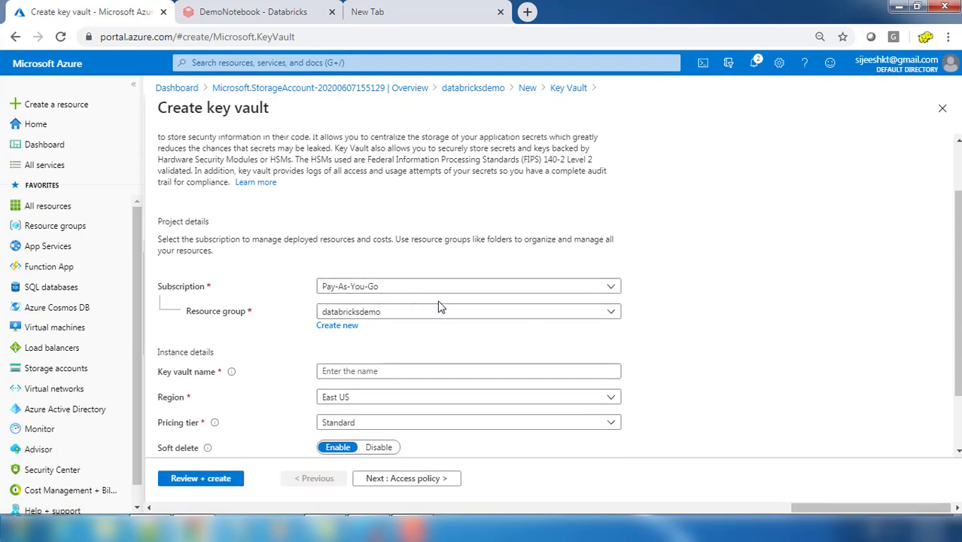
left_click(382, 370)
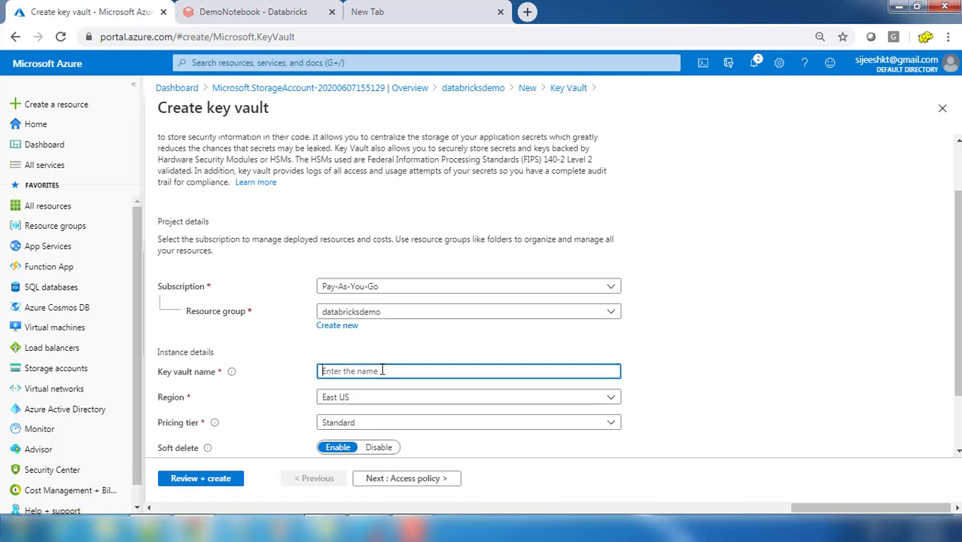
type("sijkeyvault")
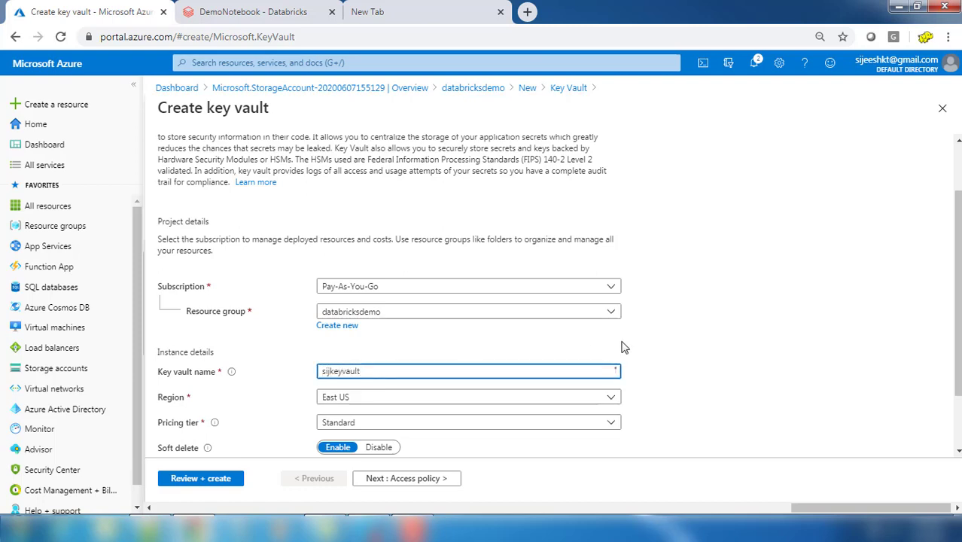
left_click(388, 406)
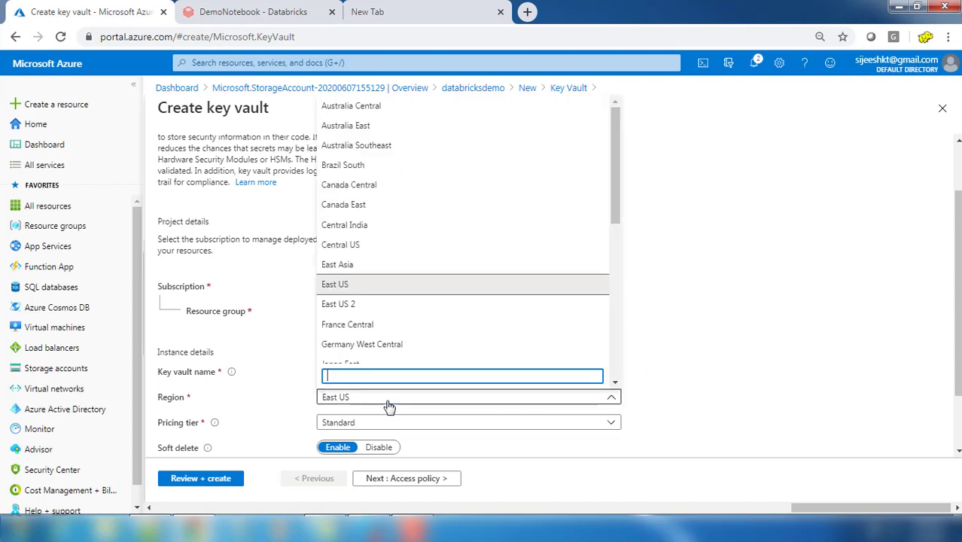
type("sout")
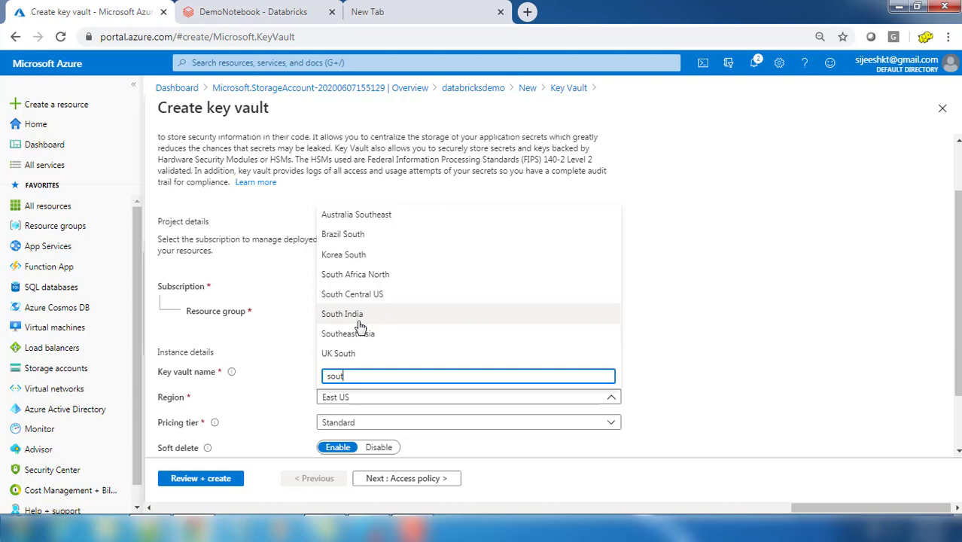
left_click(353, 315)
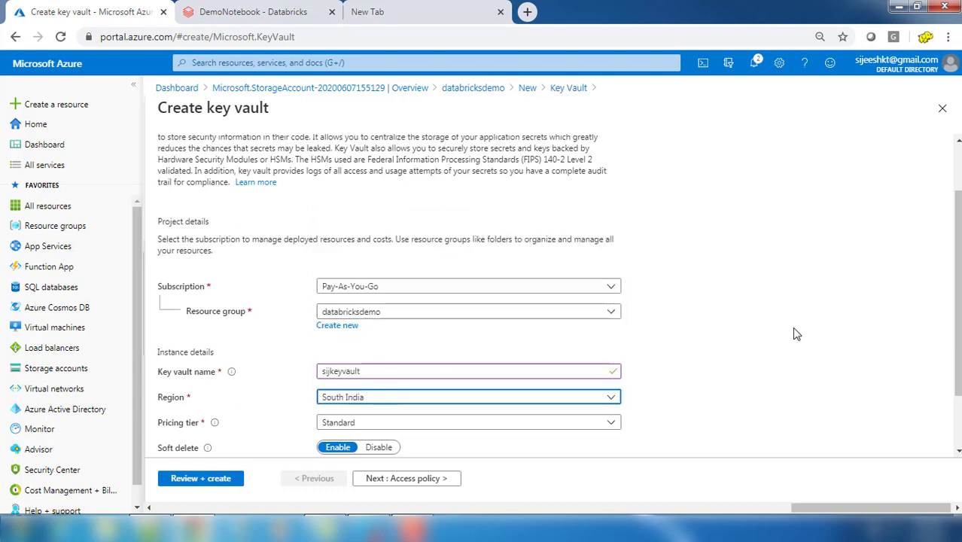
scroll(550, 387, "down", 2)
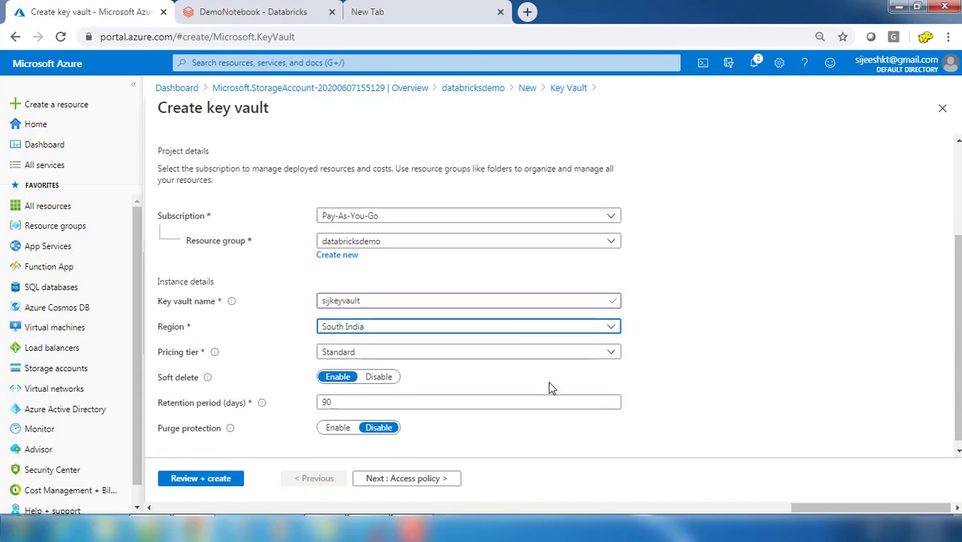
left_click(389, 355)
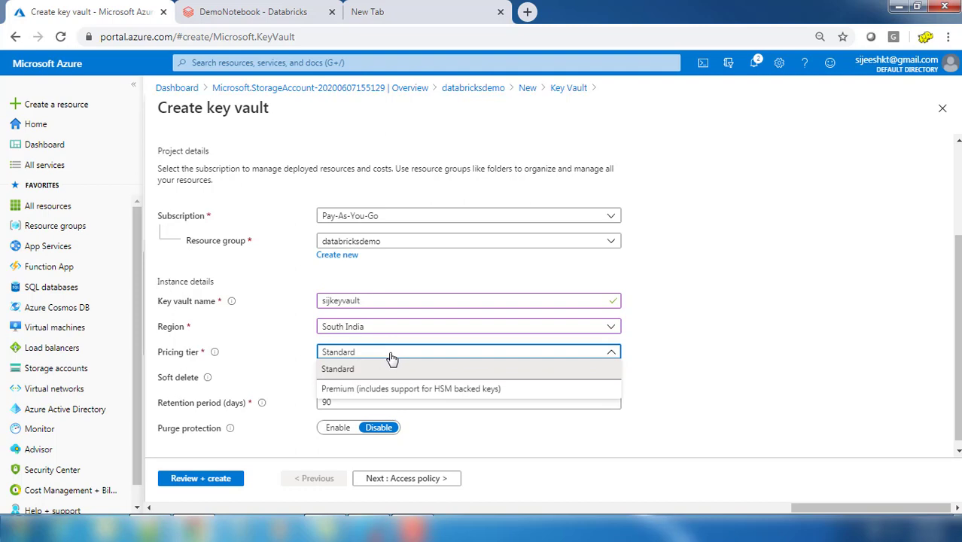
left_click(397, 367)
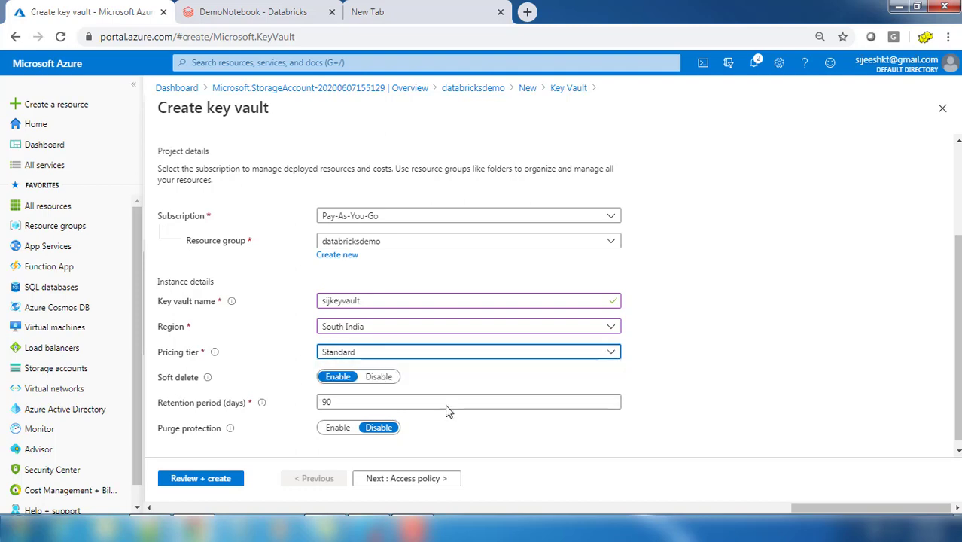
left_click(378, 377)
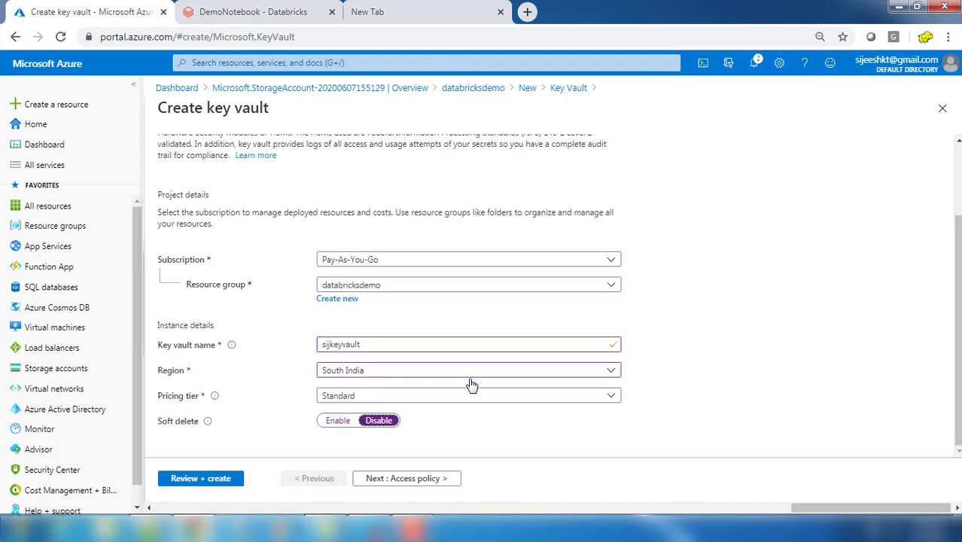
left_click(200, 479)
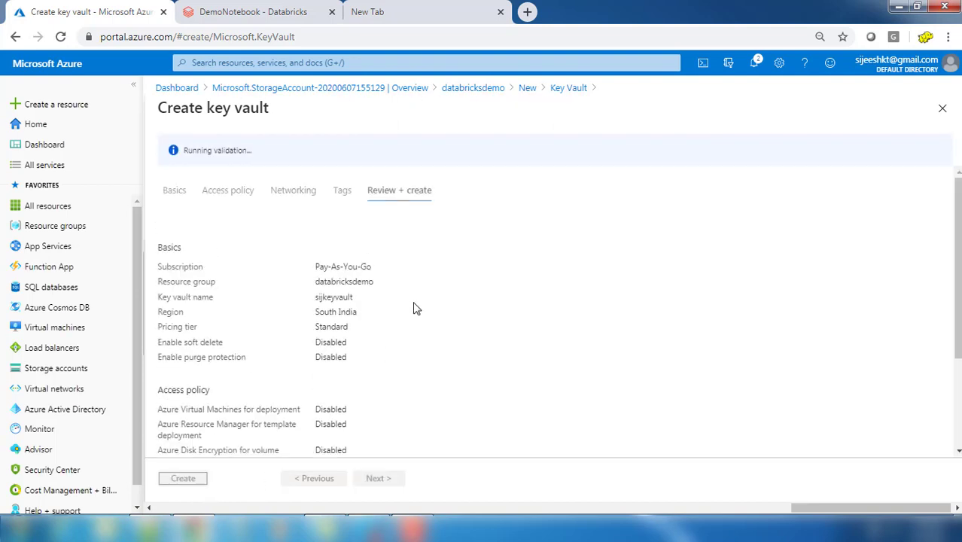
- Confirm validation passed, create sijkeyvault, refresh until the deployment succeeds, and open the vault
scroll(422, 298, "down", 3)
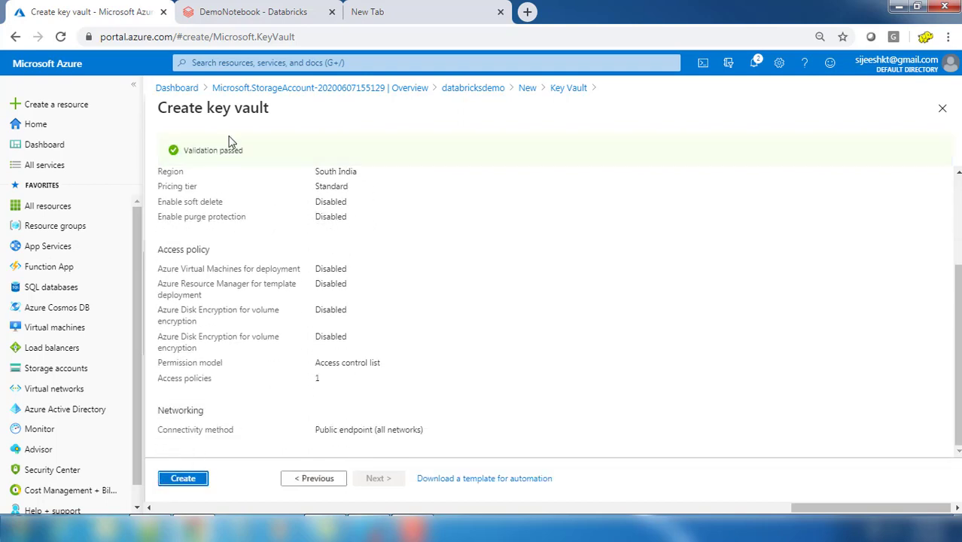
left_click_drag(242, 150, 175, 154)
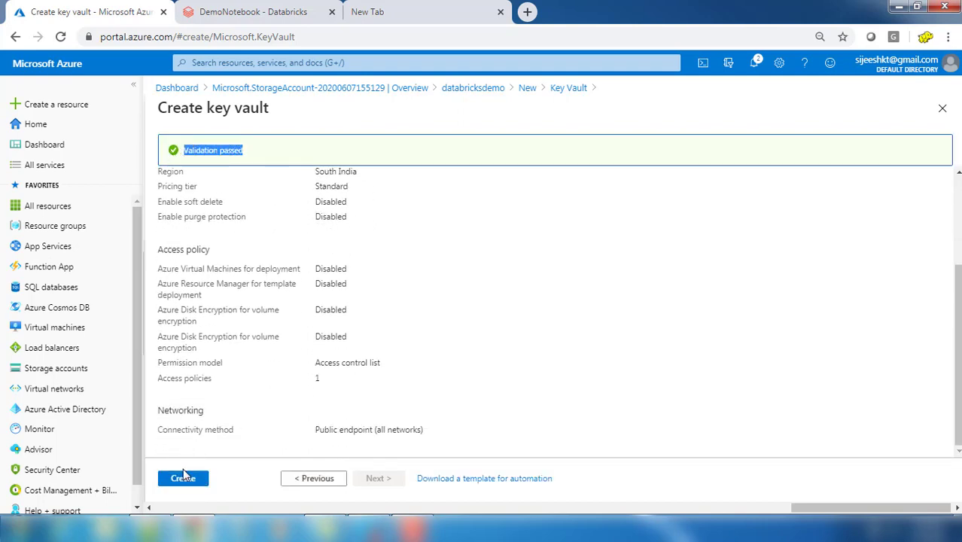
left_click(183, 480)
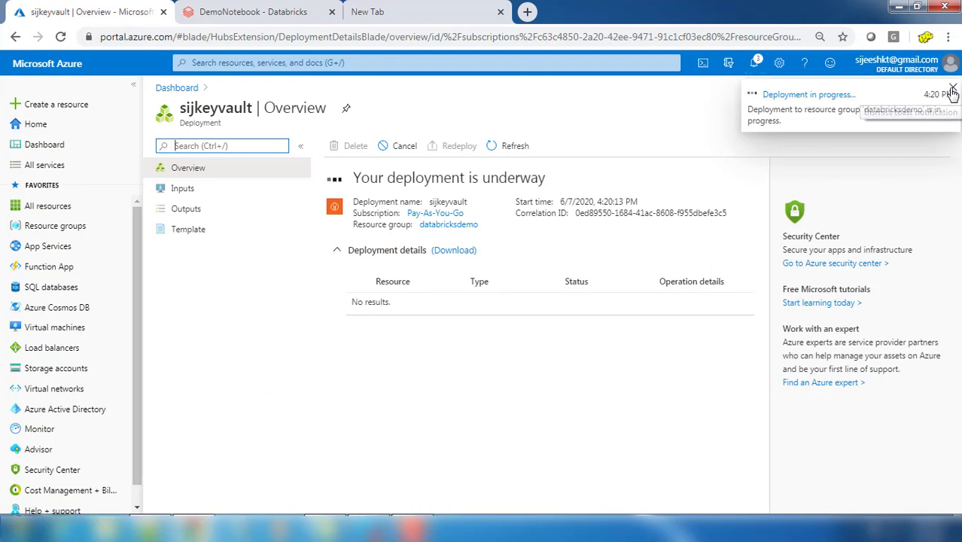
left_click(951, 91)
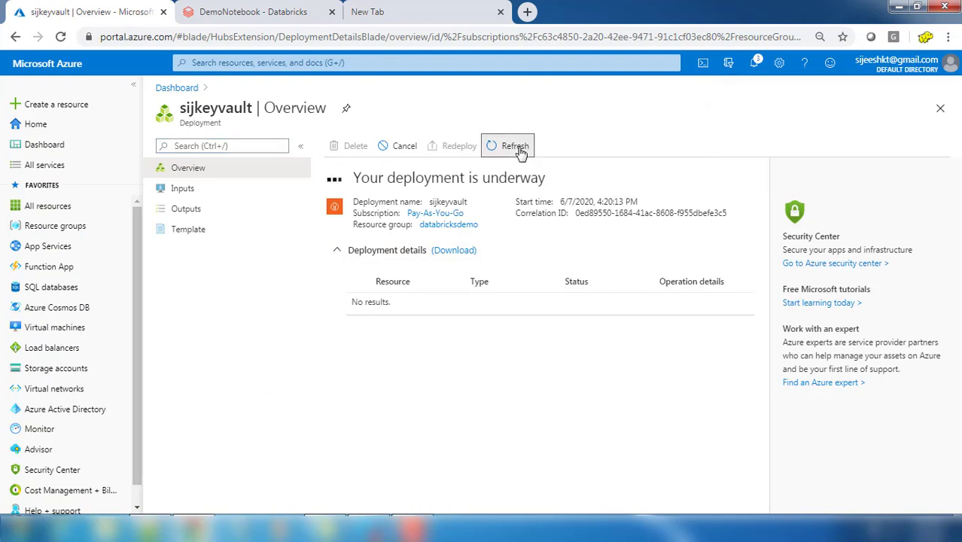
left_click(516, 148)
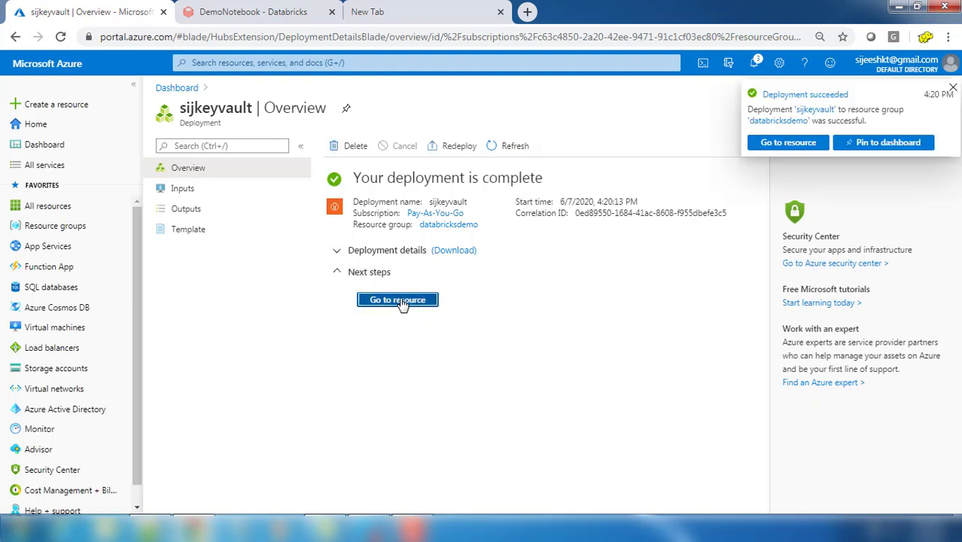
left_click(388, 300)
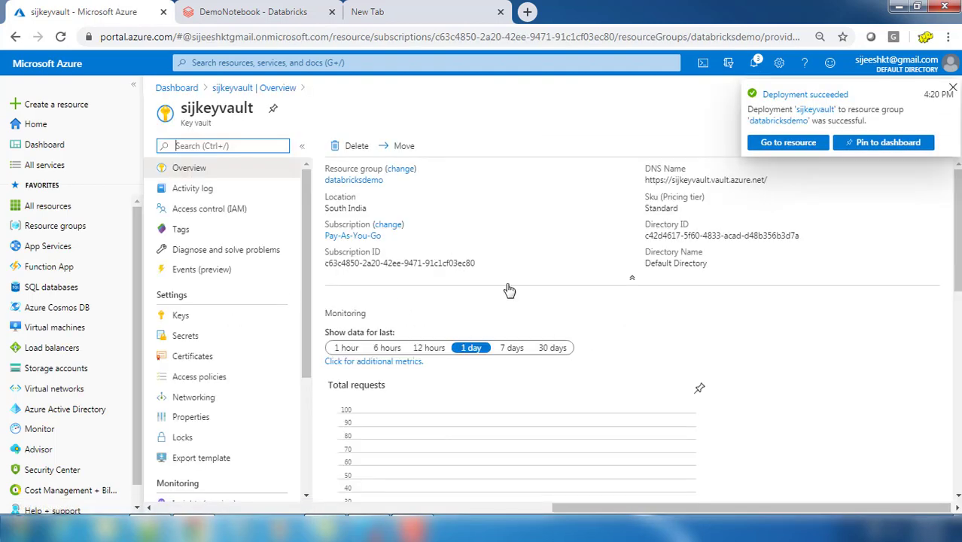
- Open sijkeyvault's Secrets, load portal.azure.com in a new tab, and return to DemoNotebook
left_click(199, 341)
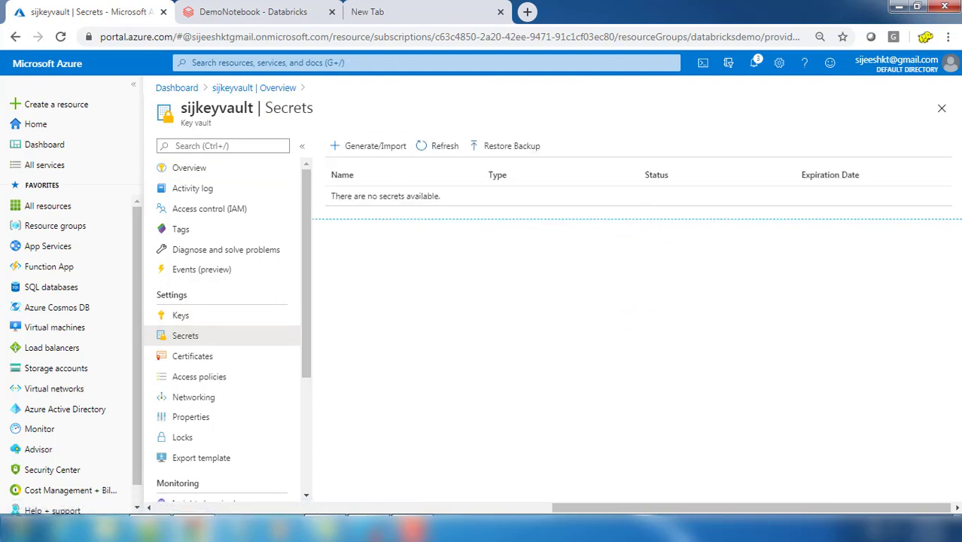
left_click(463, 13)
left_click(267, 34)
type("po")
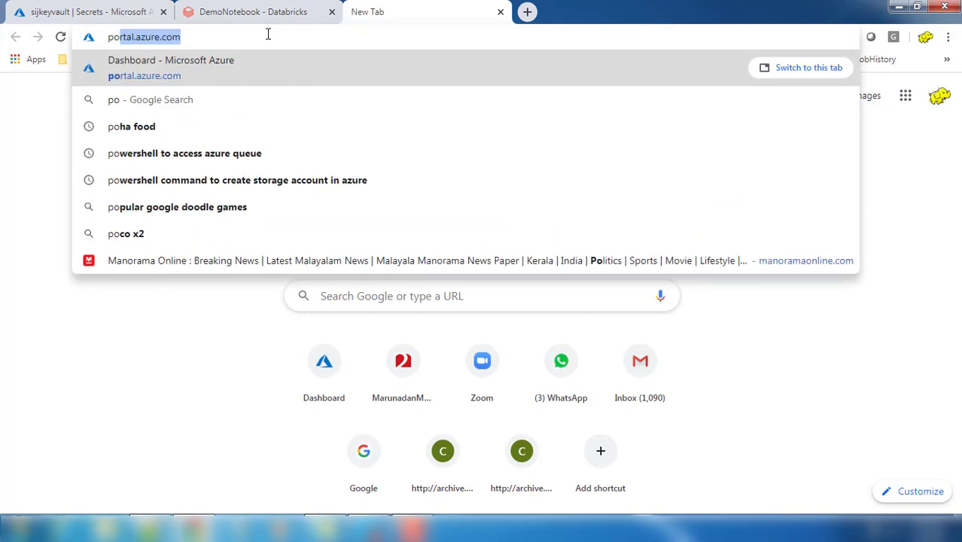
key("Return")
left_click(267, 21)
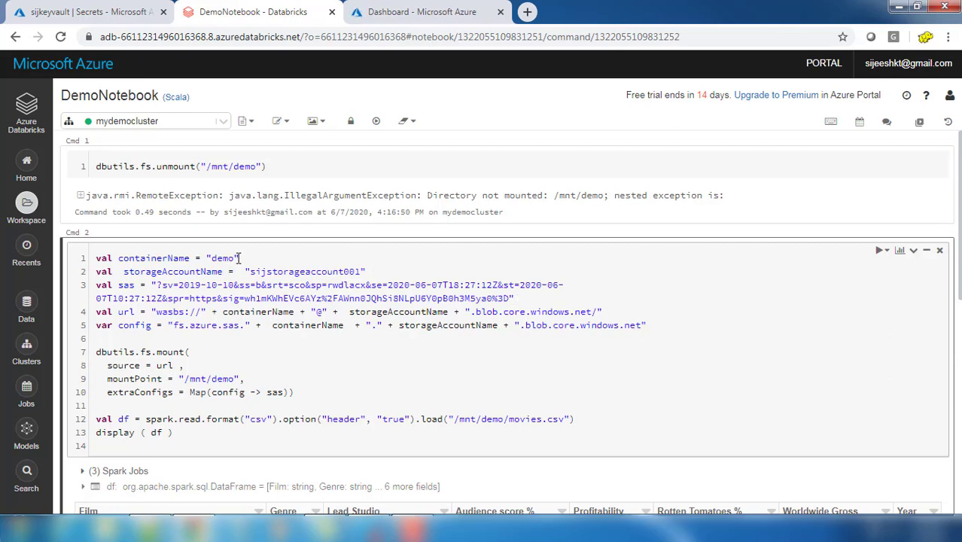
- Highlight the container name demo and the storage account name, then return to sijkeyvault Secrets
left_click_drag(237, 258, 211, 258)
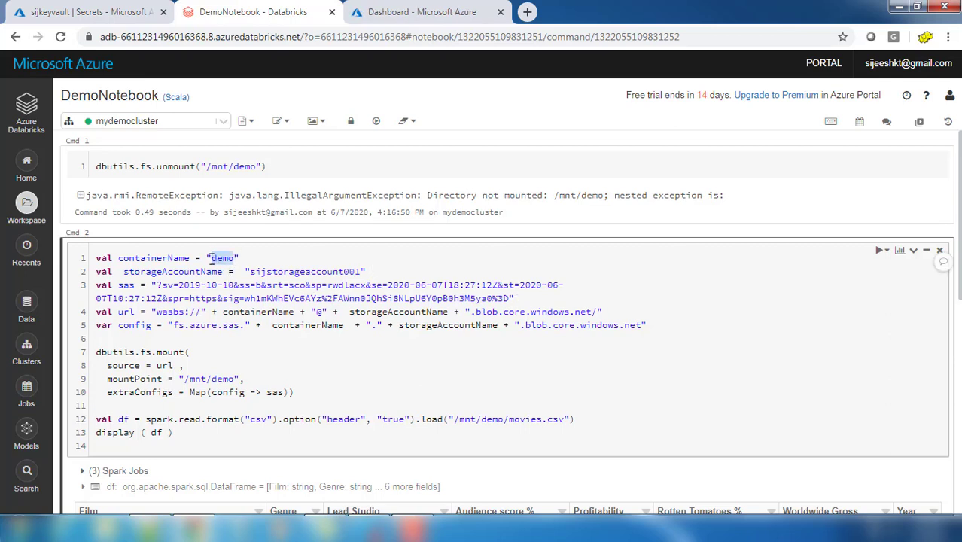
left_click_drag(362, 270, 261, 275)
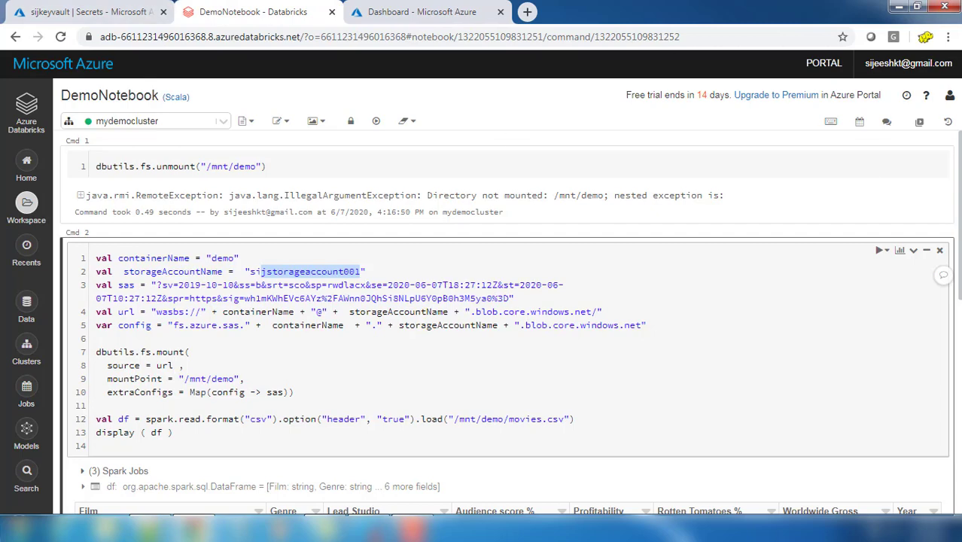
left_click(111, 11)
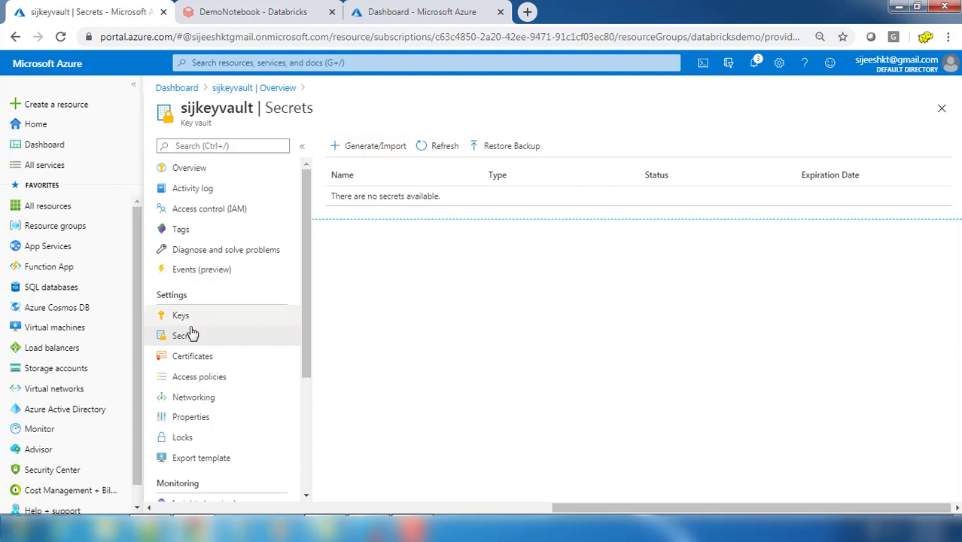
left_click(380, 145)
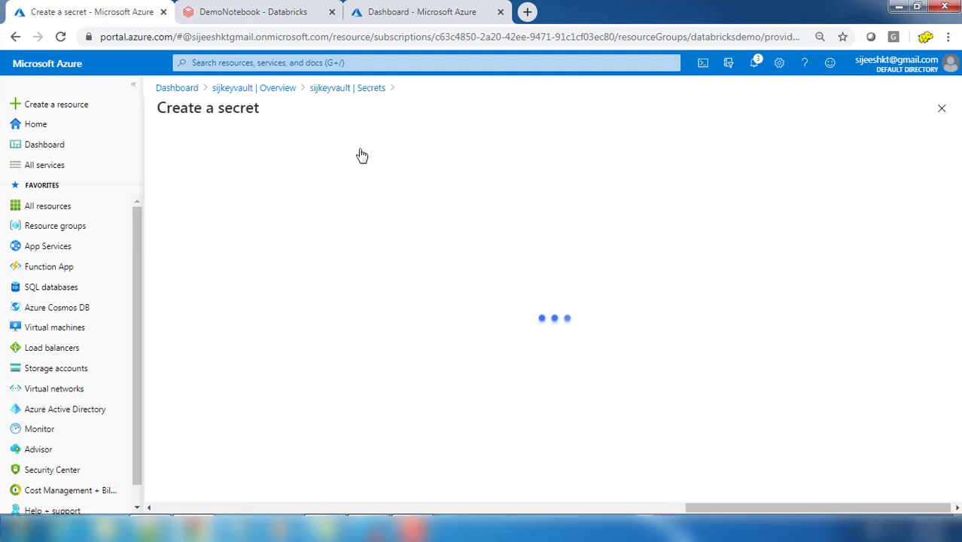
left_click(236, 216)
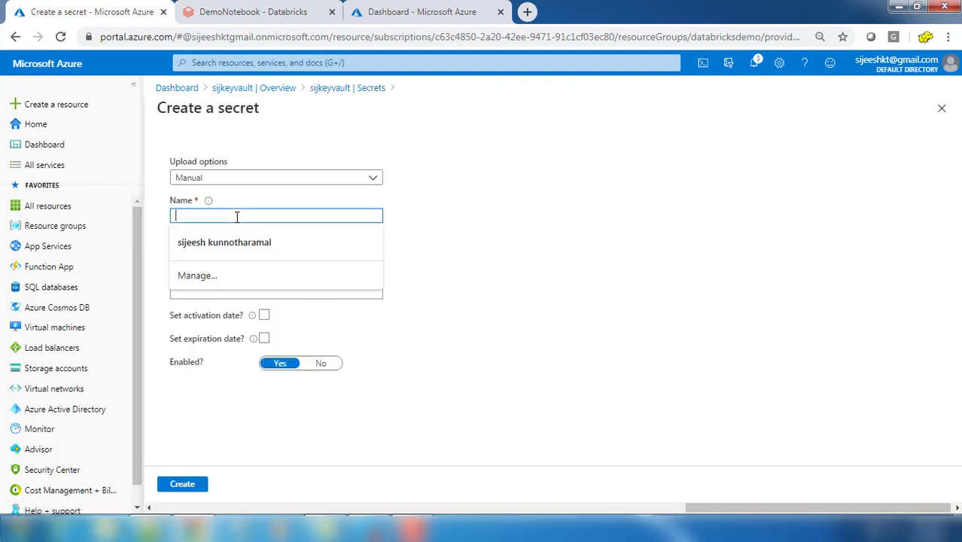
type("contain")
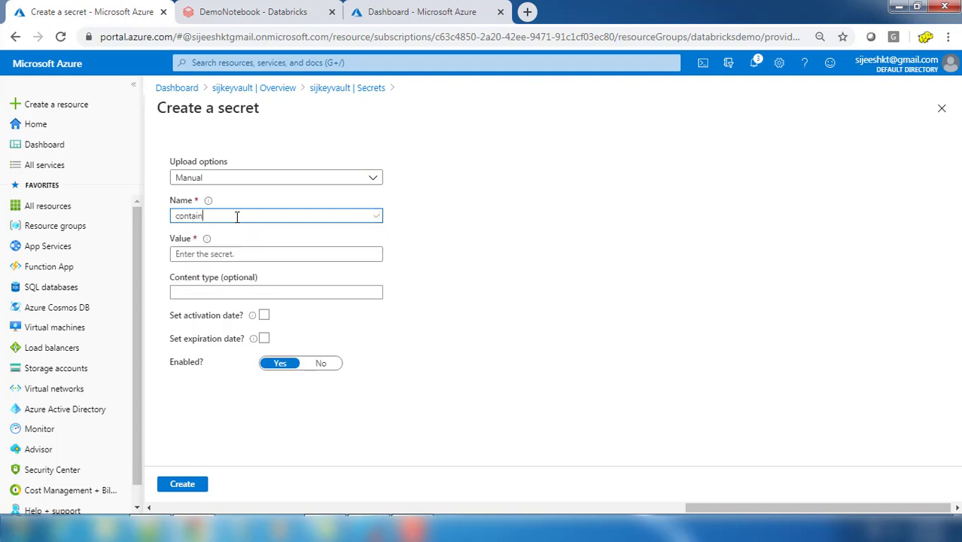
type("ername")
left_click(221, 254)
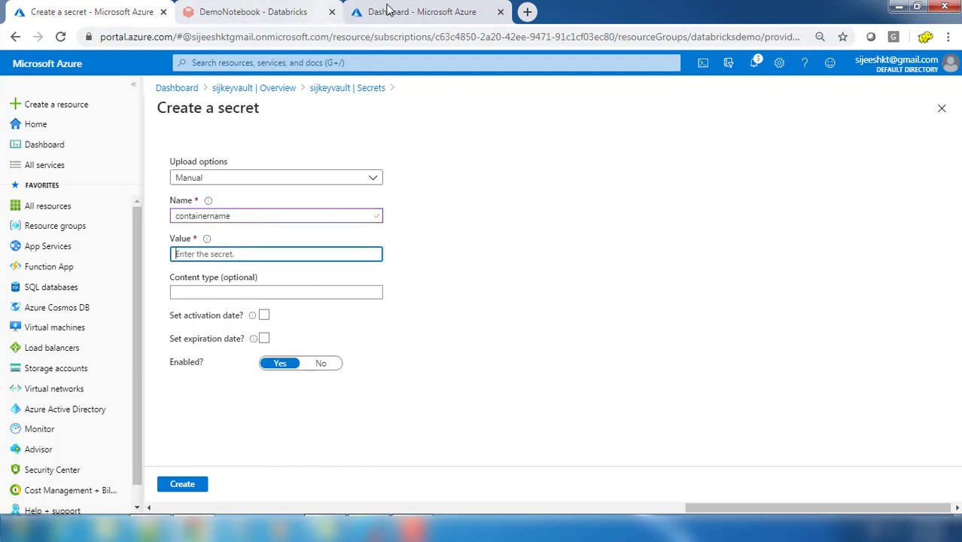
left_click(322, 16)
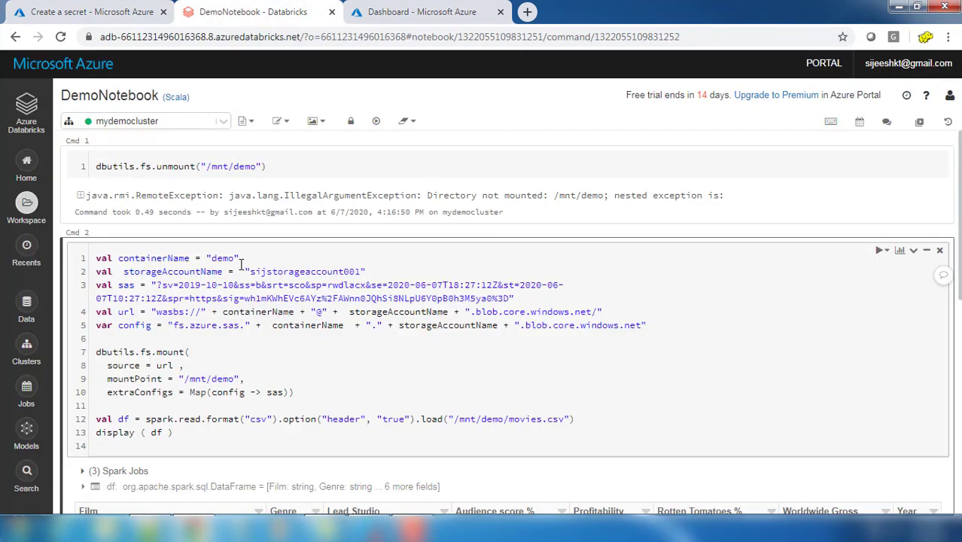
left_click_drag(236, 258, 210, 260)
right_click(225, 260)
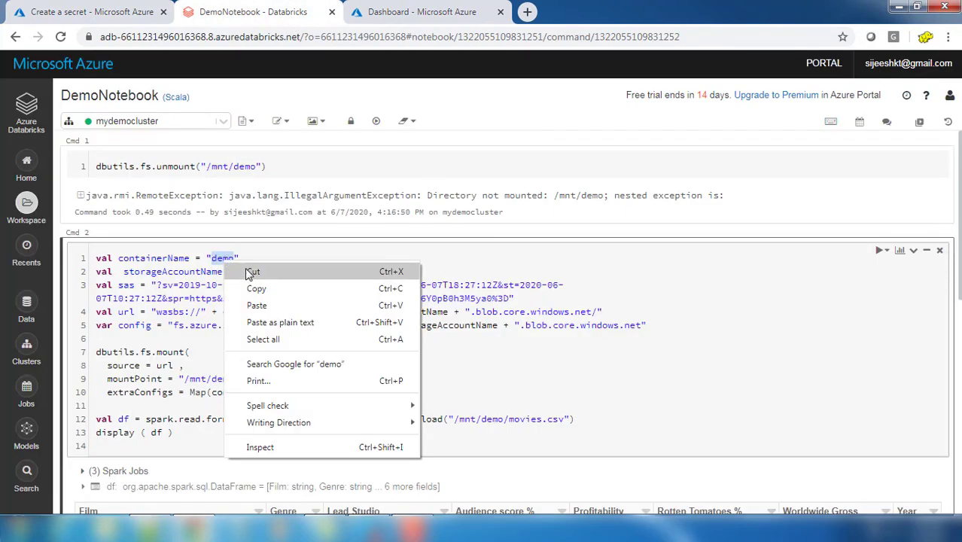
left_click(256, 285)
left_click(90, 11)
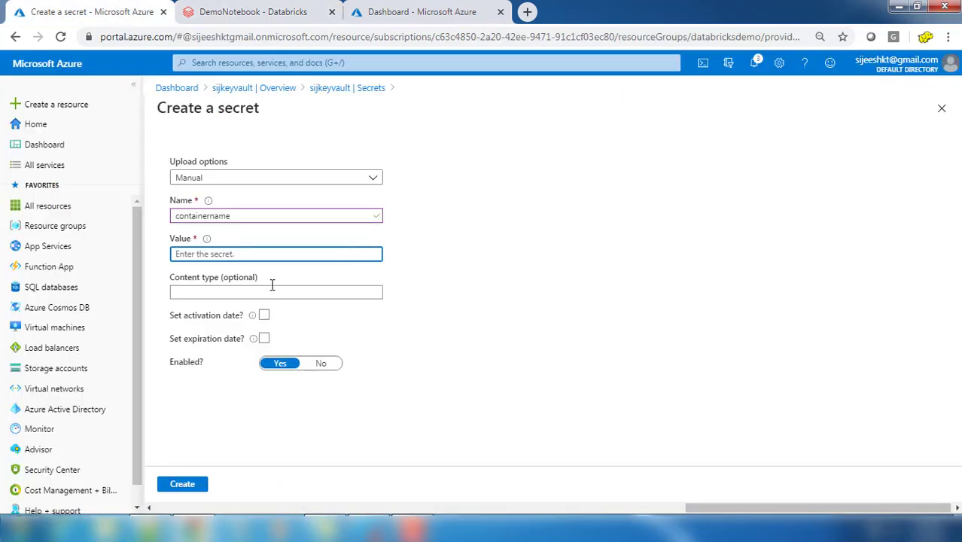
key("ctrl+v")
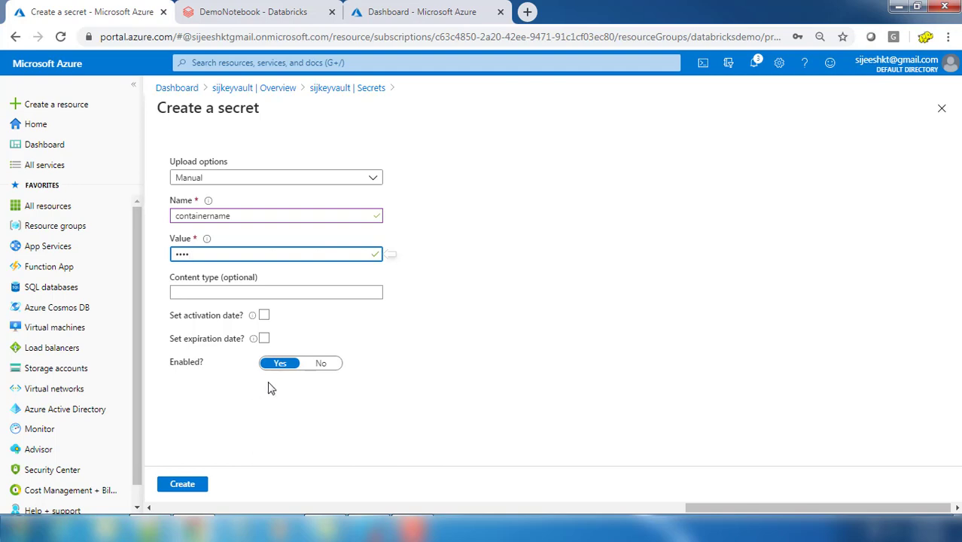
left_click(189, 486)
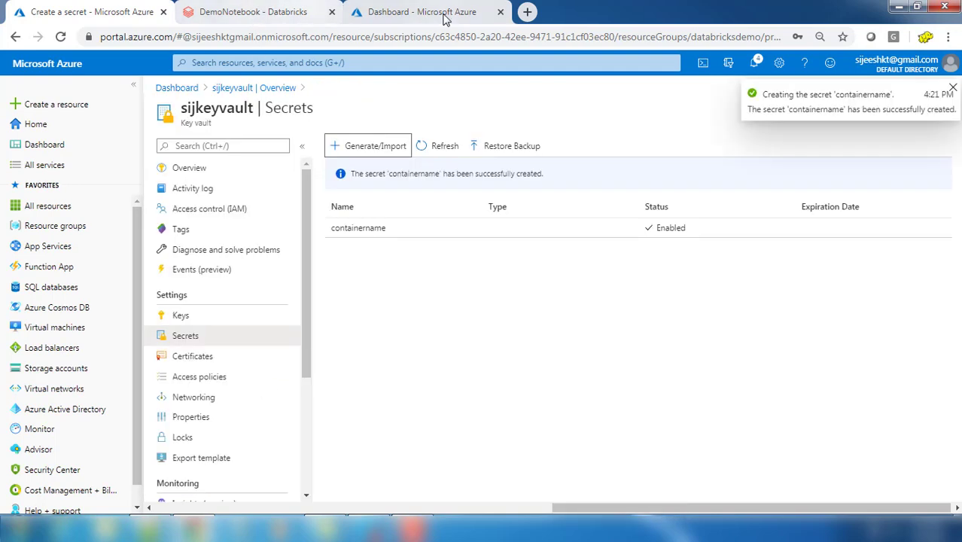
- Copy the storage account name sijstorageaccount001 from the notebook's mount code
left_click(395, 19)
left_click(269, 21)
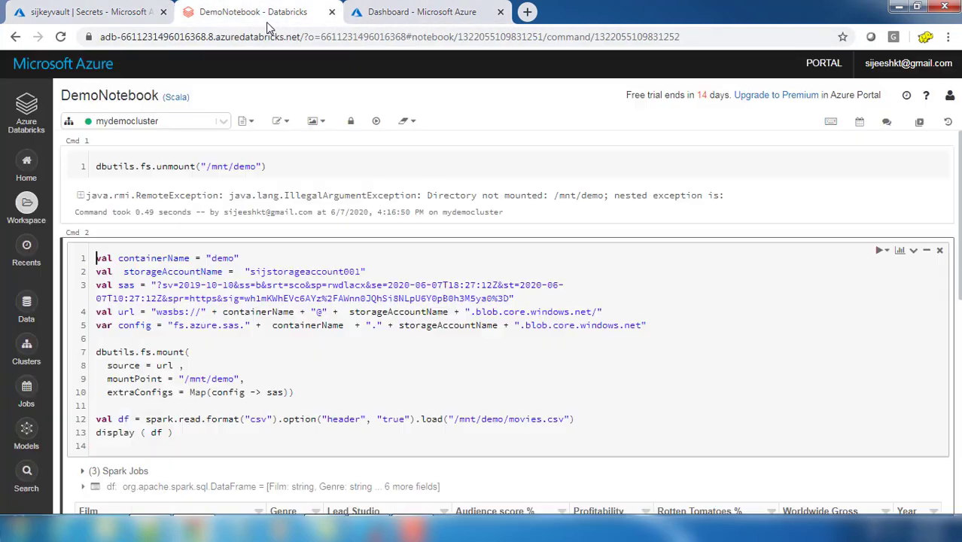
left_click_drag(365, 270, 252, 275)
right_click(275, 273)
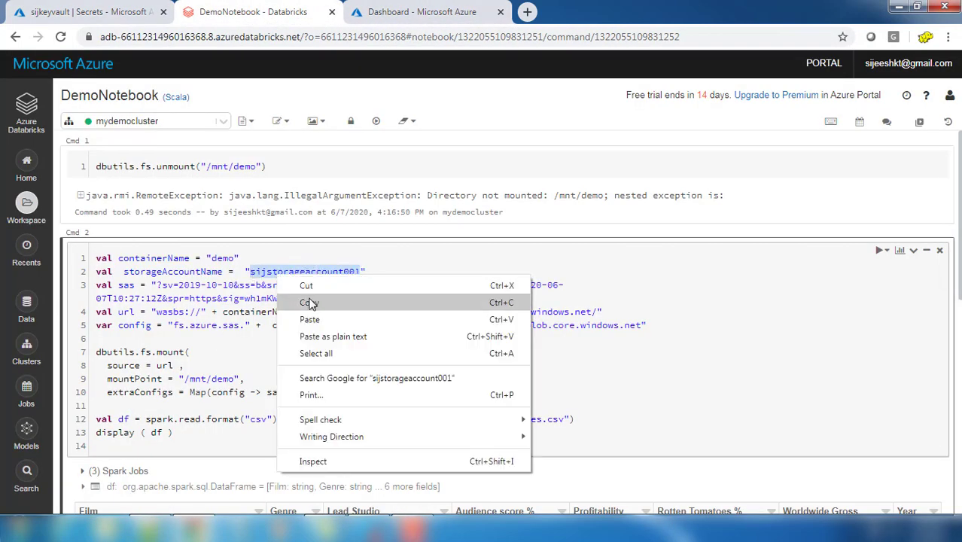
left_click(310, 302)
left_click(138, 13)
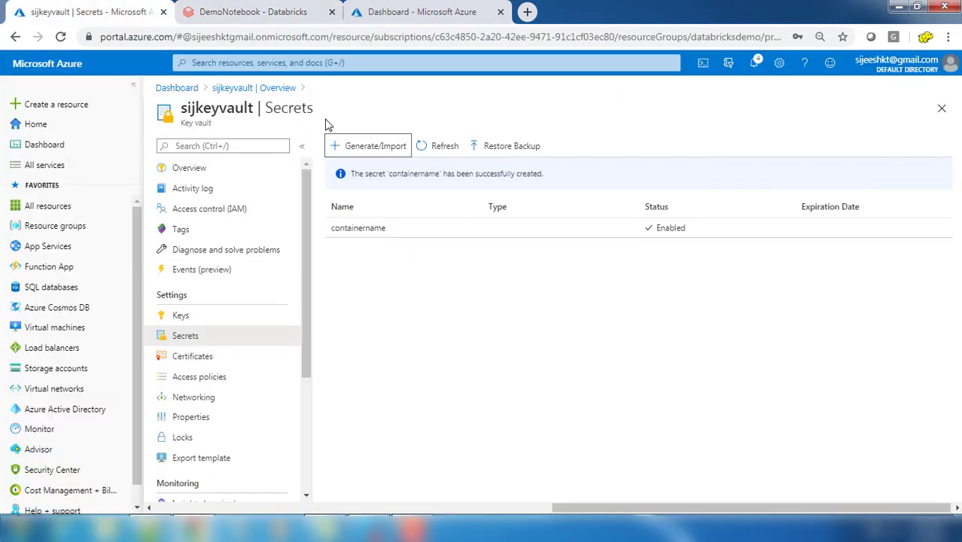
- Create a secret named accountname with value sijstorageaccount001, leaving content type empty
left_click(355, 149)
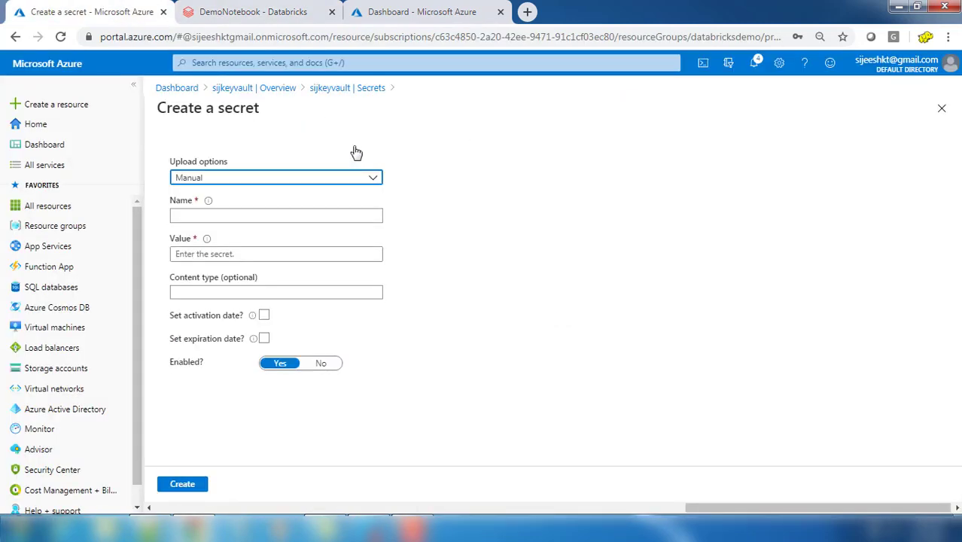
left_click(229, 215)
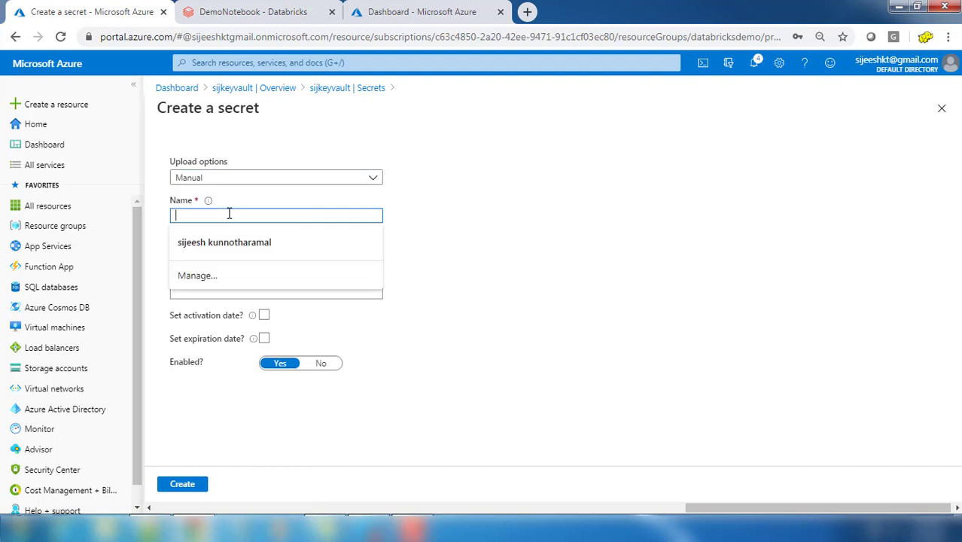
type("account")
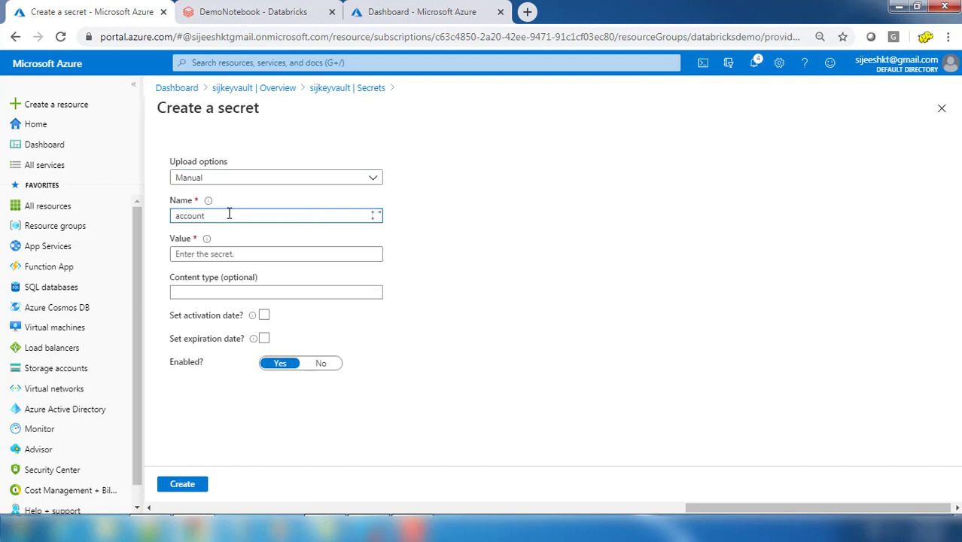
type("name")
left_click(223, 254)
key("ctrl+v")
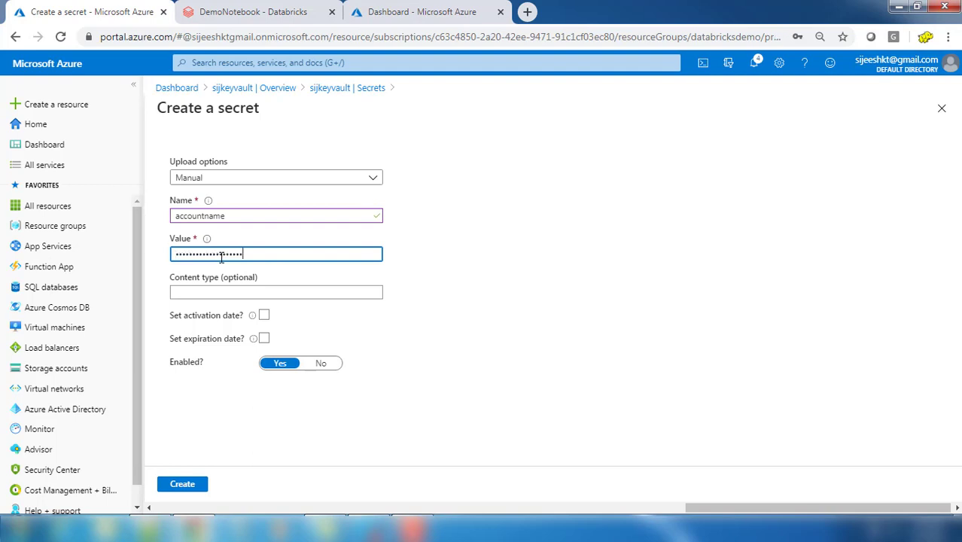
left_click(214, 289)
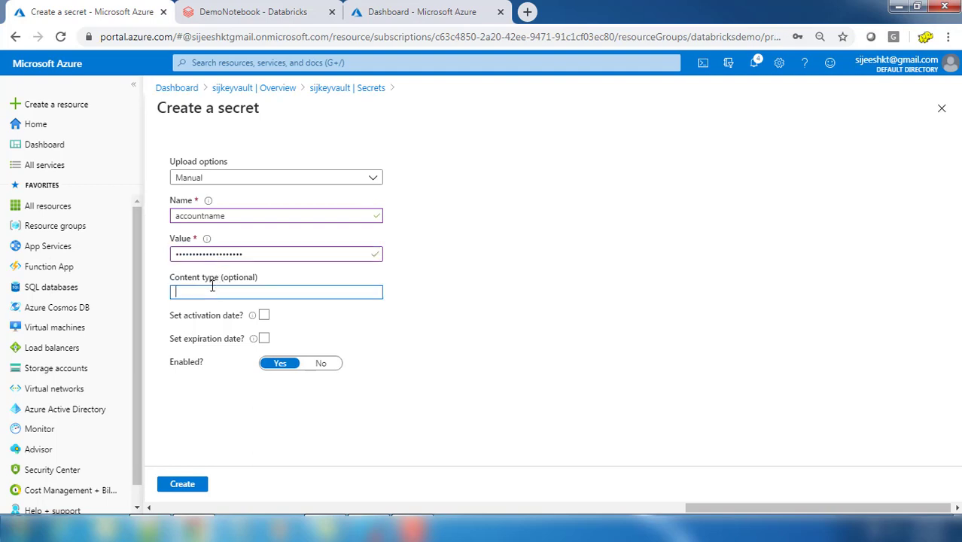
key("ctrl+v")
left_click_drag(257, 286, 146, 297)
key("BackSpace")
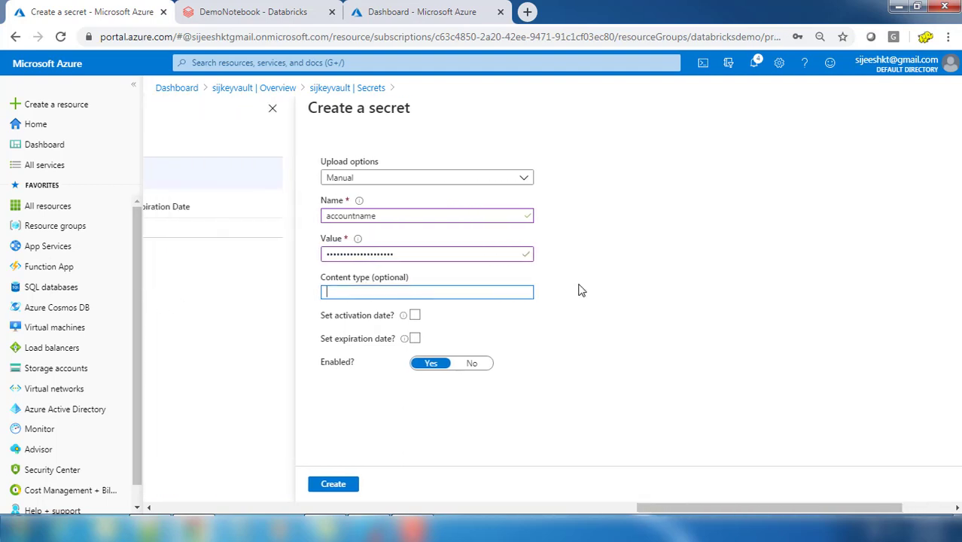
left_click(335, 486)
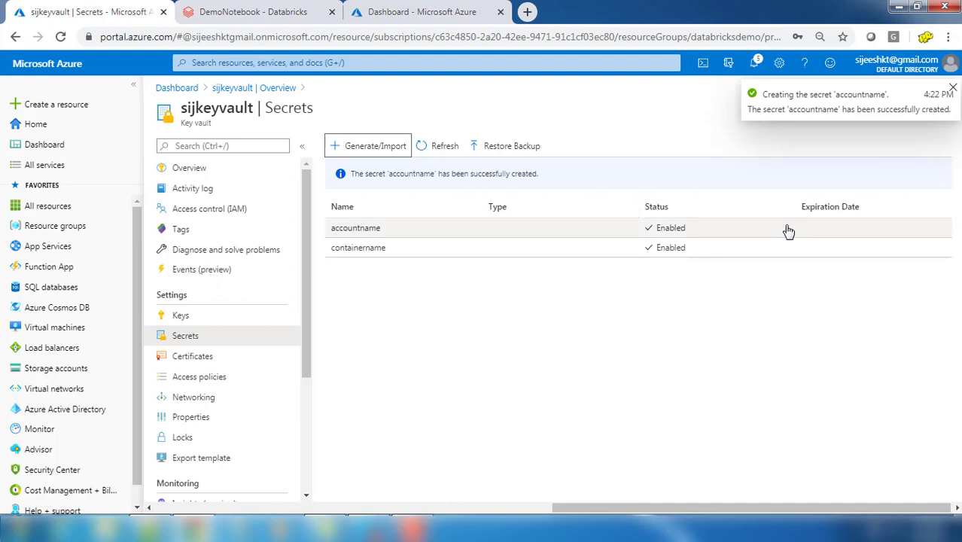
- Copy the SAS token from line 3 of the notebook's mount code
left_click(404, 12)
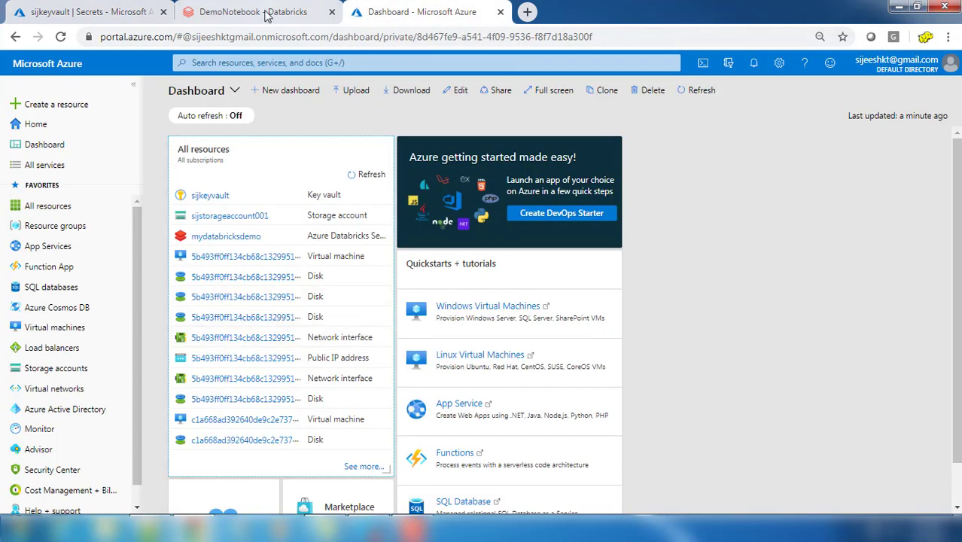
left_click(271, 12)
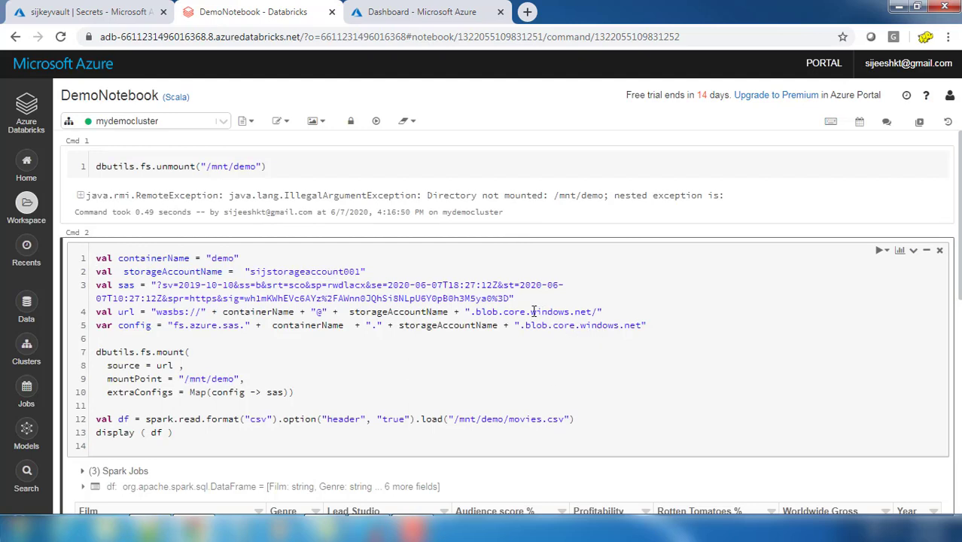
left_click_drag(513, 298, 164, 285)
right_click(179, 286)
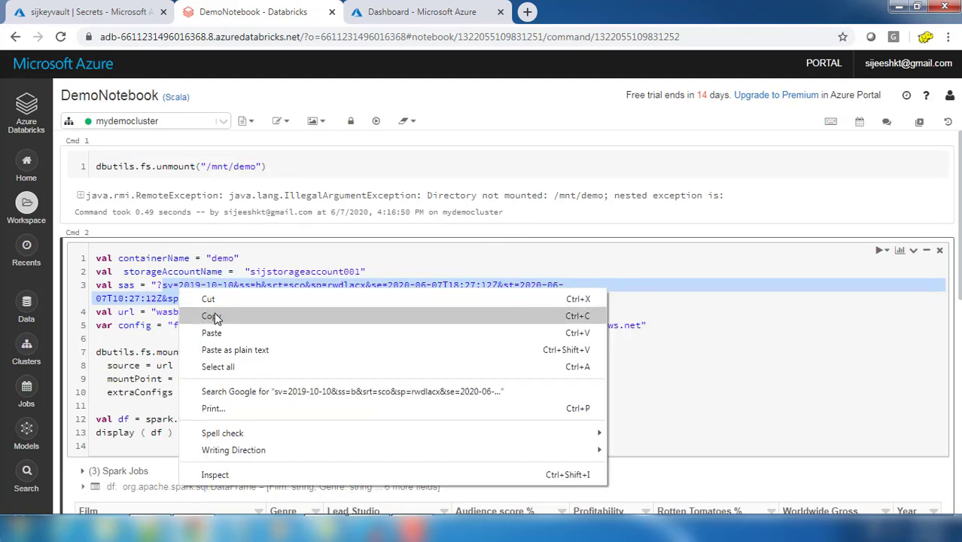
left_click(219, 321)
- Open the sijstorageaccount001 storage account in the databricksdemo resource group
left_click(426, 17)
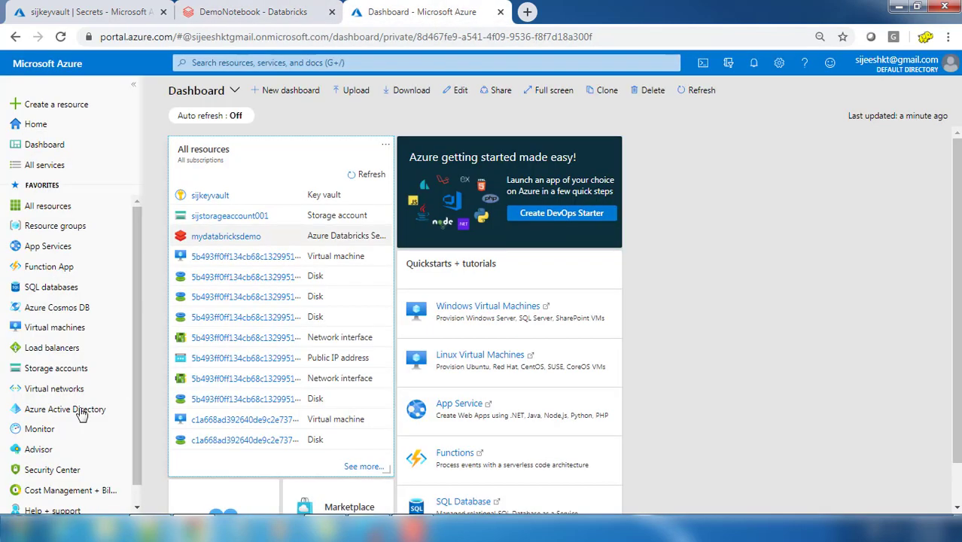
left_click(45, 225)
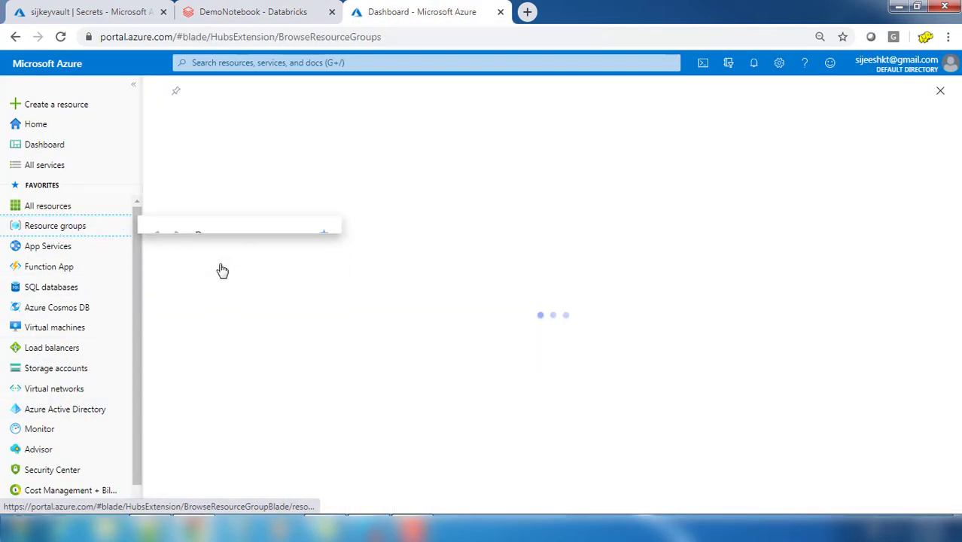
left_click(214, 266)
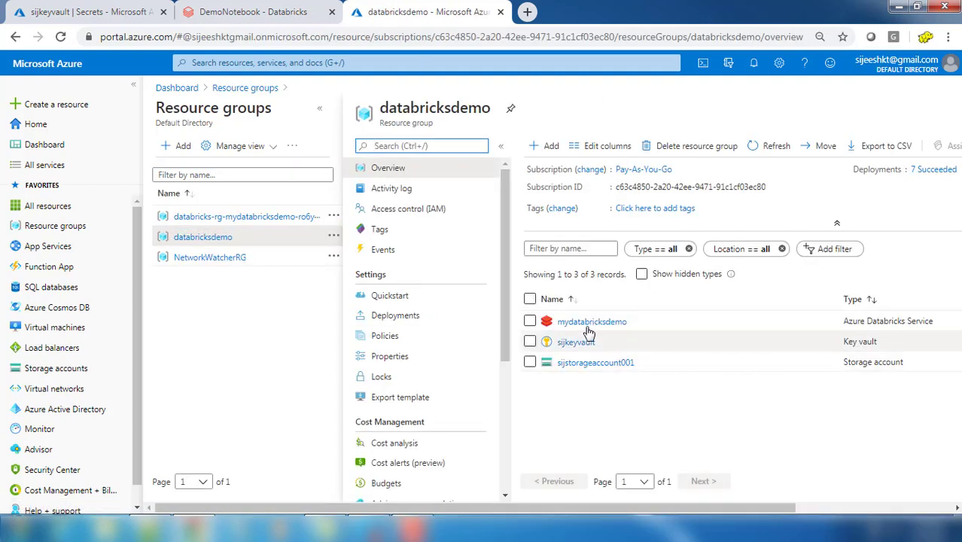
left_click(588, 363)
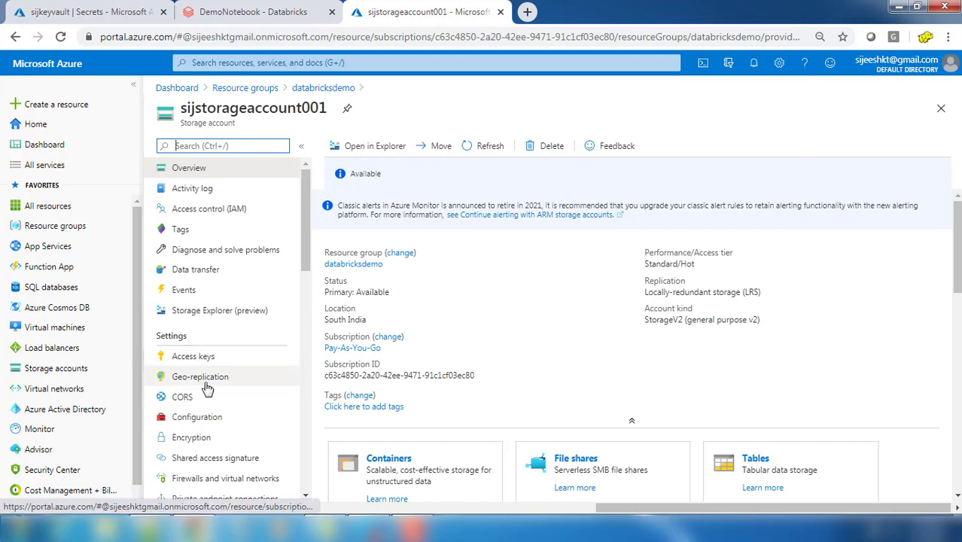
- Open the storage account's Shared access signature settings and look through the form
scroll(224, 441, "down", 1)
scroll(223, 446, "down", 2)
left_click(215, 387)
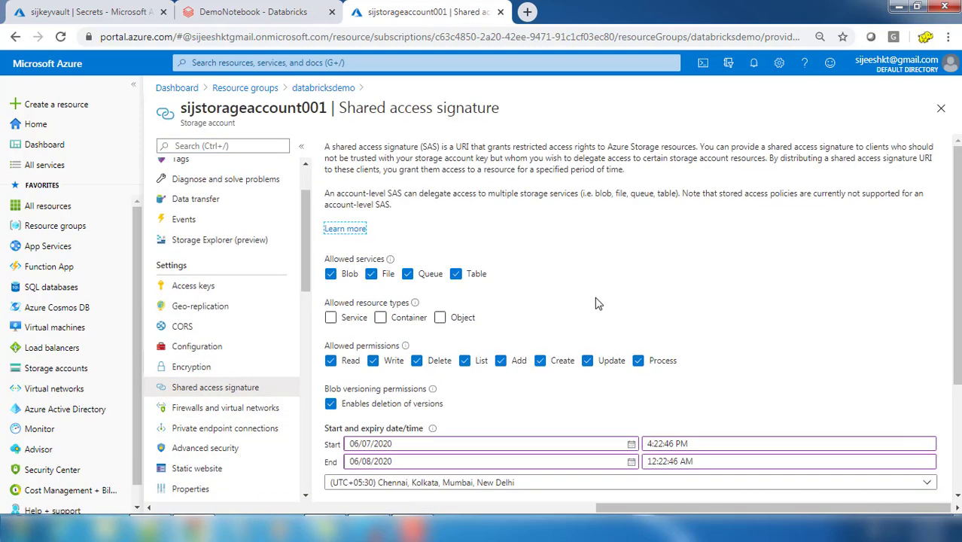
scroll(484, 320, "down", 1)
scroll(483, 320, "down", 1)
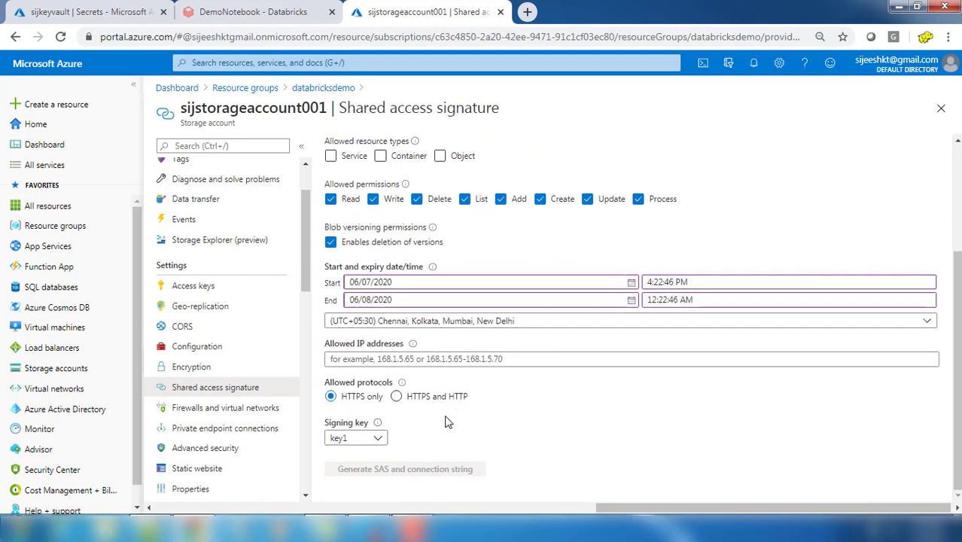
scroll(384, 470, "up", 1)
scroll(376, 477, "down", 1)
scroll(421, 312, "up", 1)
scroll(444, 414, "down", 1)
left_click(254, 14)
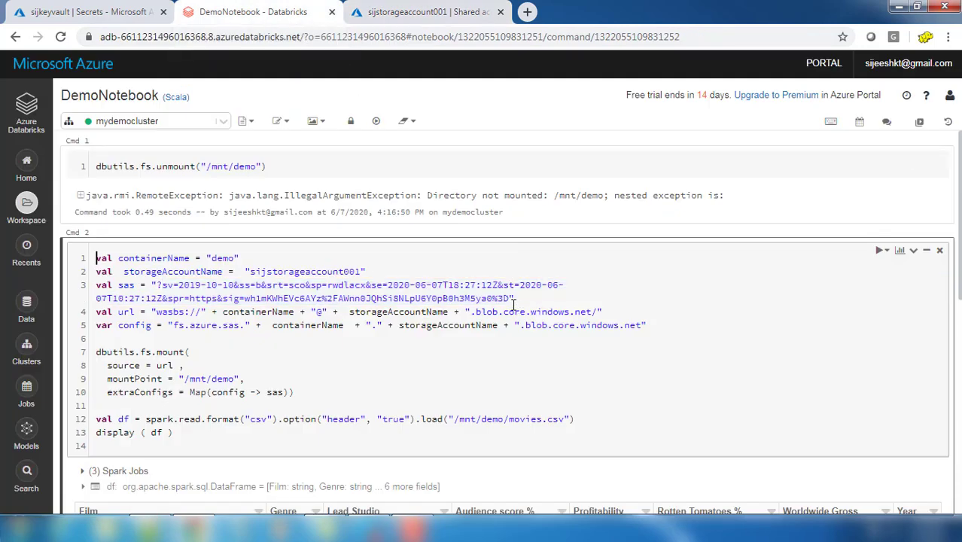
- Copy the SAS token string from line 3 of the notebook
left_click_drag(509, 298, 172, 285)
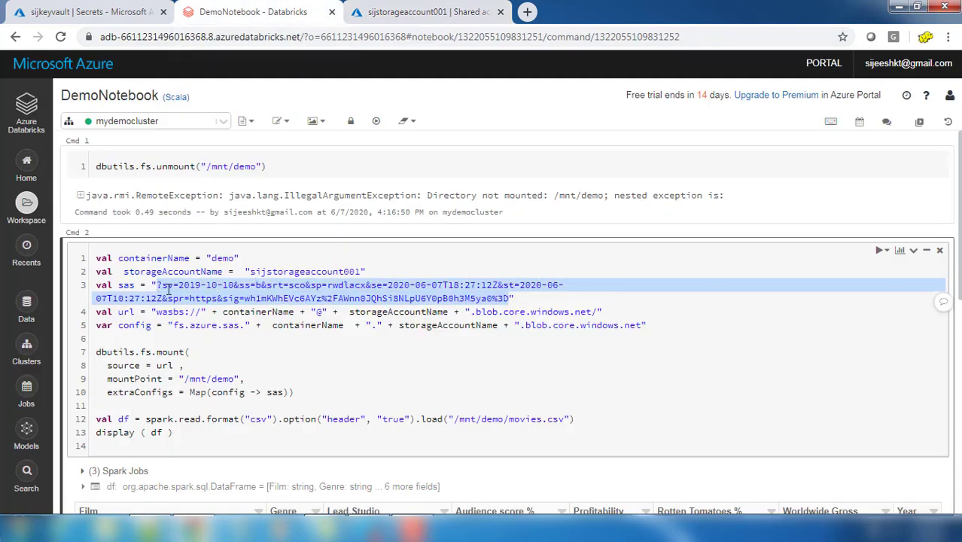
right_click(169, 288)
left_click(226, 317)
left_click(117, 12)
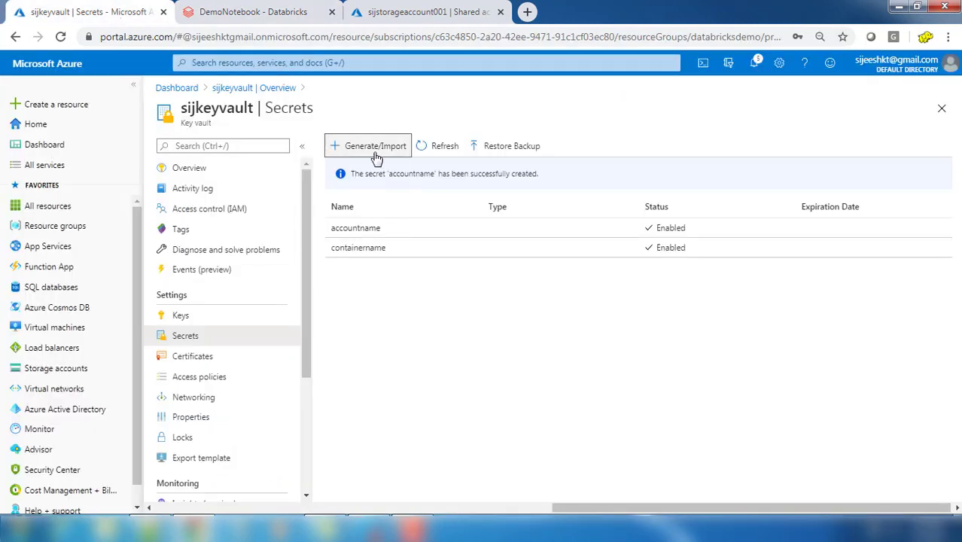
- Create a secret named mykey holding the SAS token, with content type left empty
left_click(375, 146)
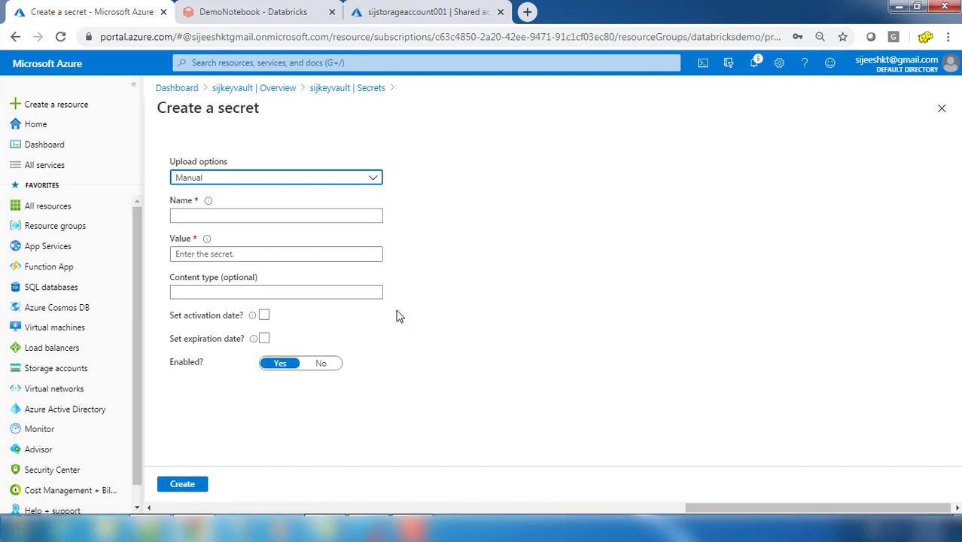
left_click(206, 214)
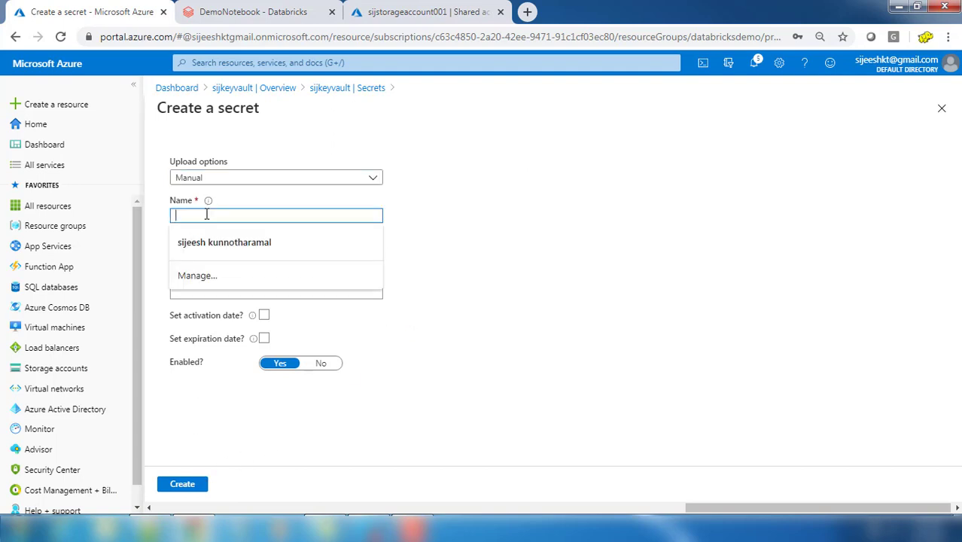
type("m")
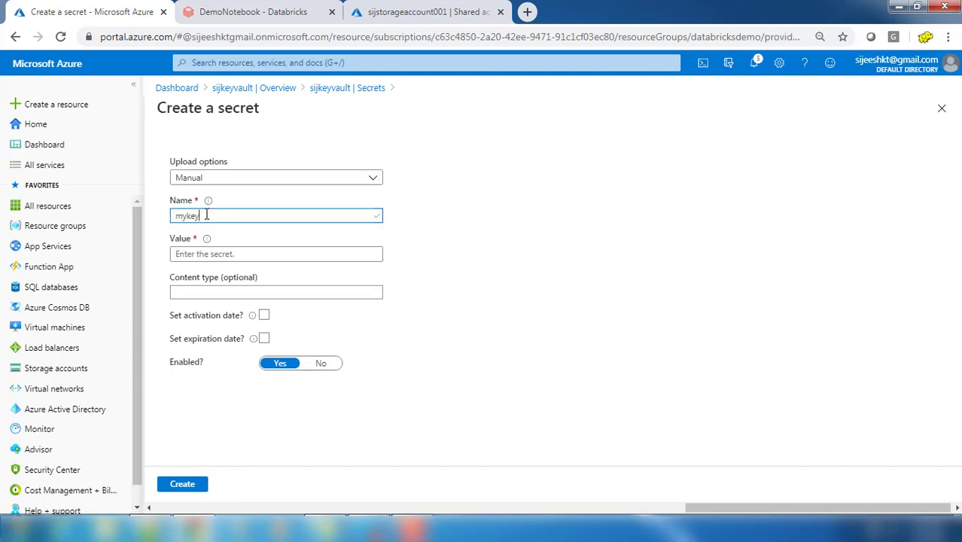
type("ykey")
left_click(208, 253)
key("ctrl+v")
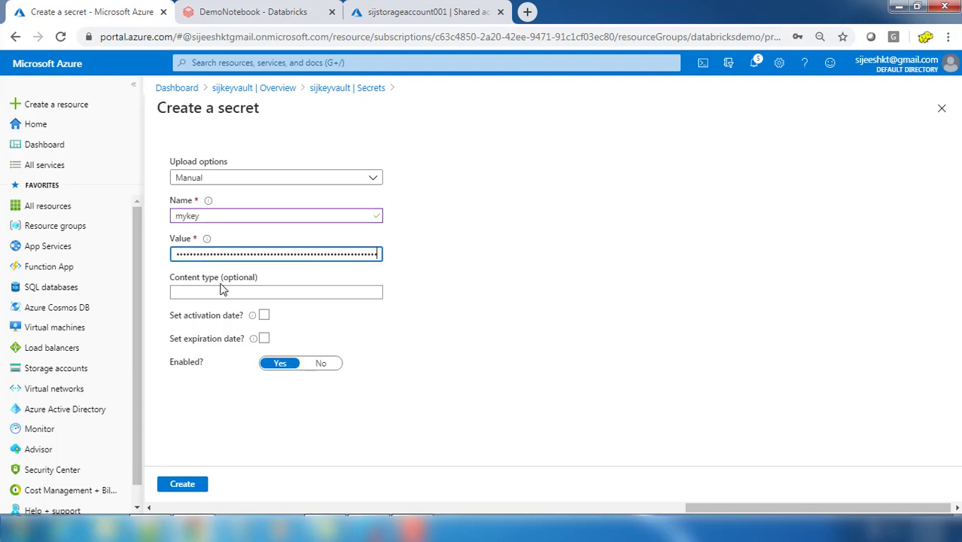
left_click(220, 291)
key("ctrl+v")
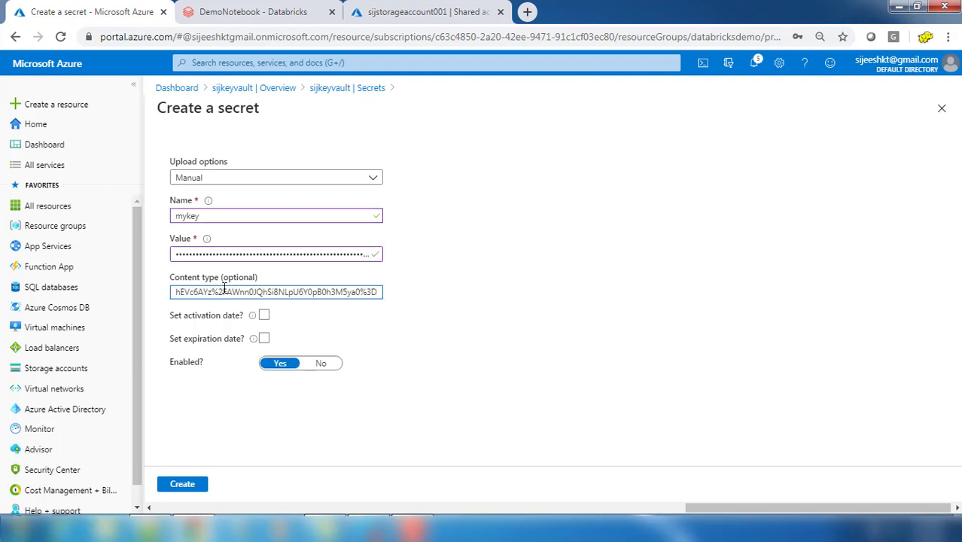
key("ctrl+a")
key("BackSpace")
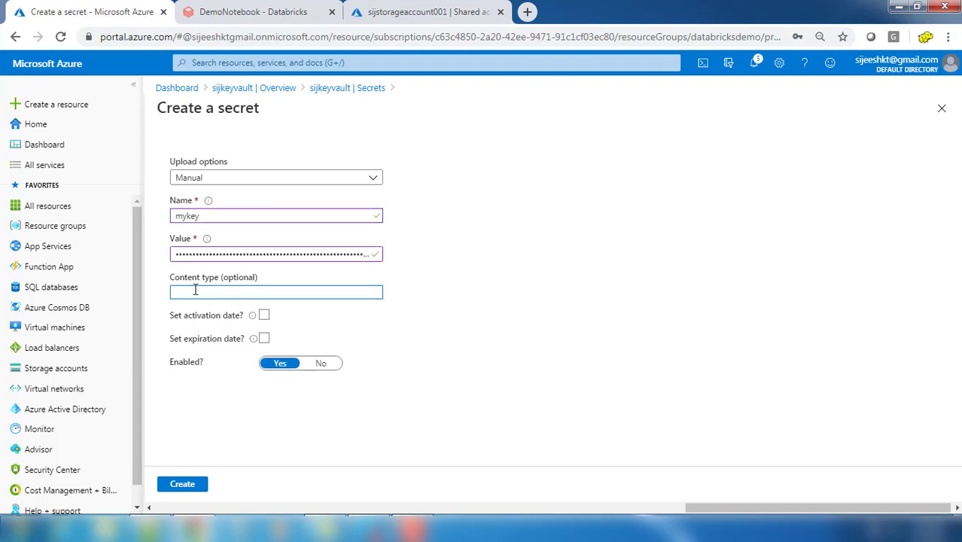
left_click(176, 485)
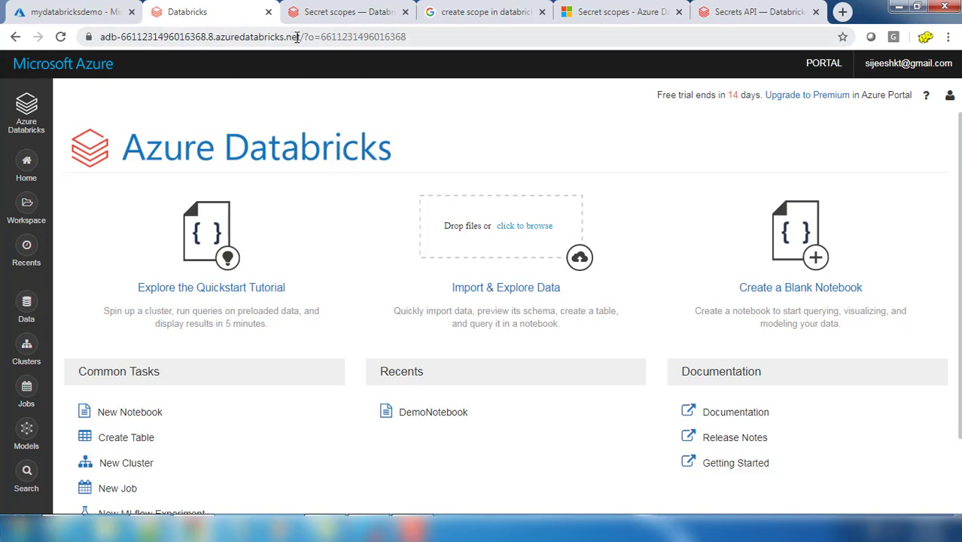
- Replace the workspace URL's ?o= query with #secrets/createScope and load that page
left_click_drag(297, 38, 100, 38)
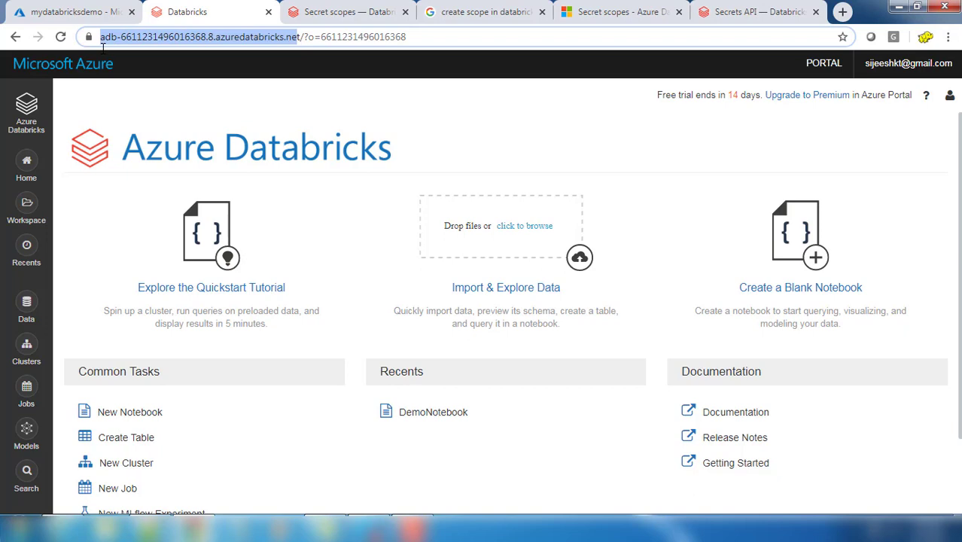
left_click(352, 37)
left_click_drag(336, 37, 593, 39)
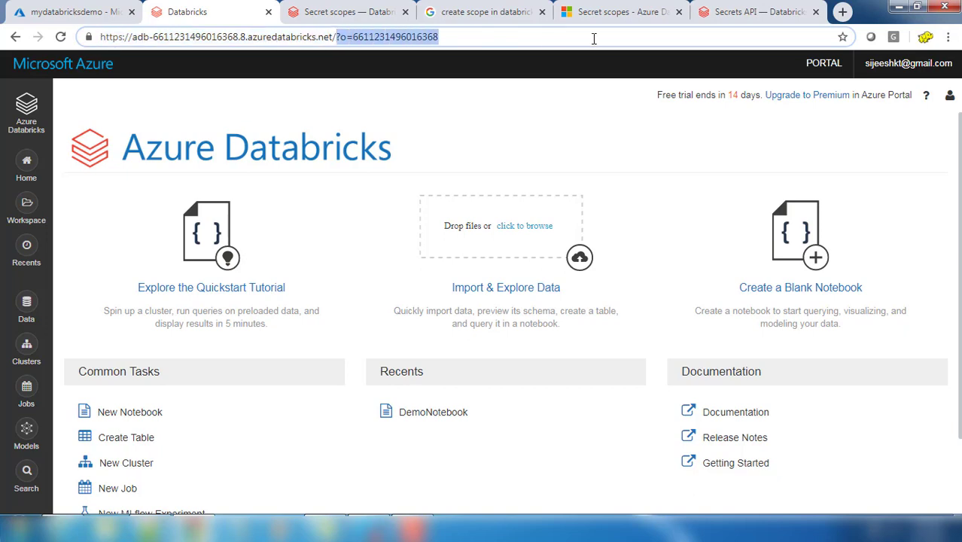
key("BackSpace")
key("BackSpace")
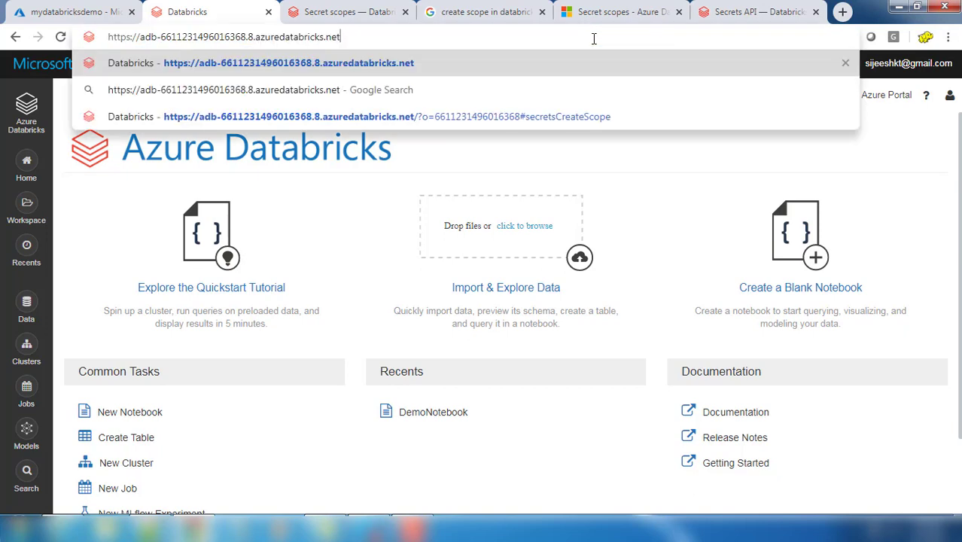
key("ctrl+v")
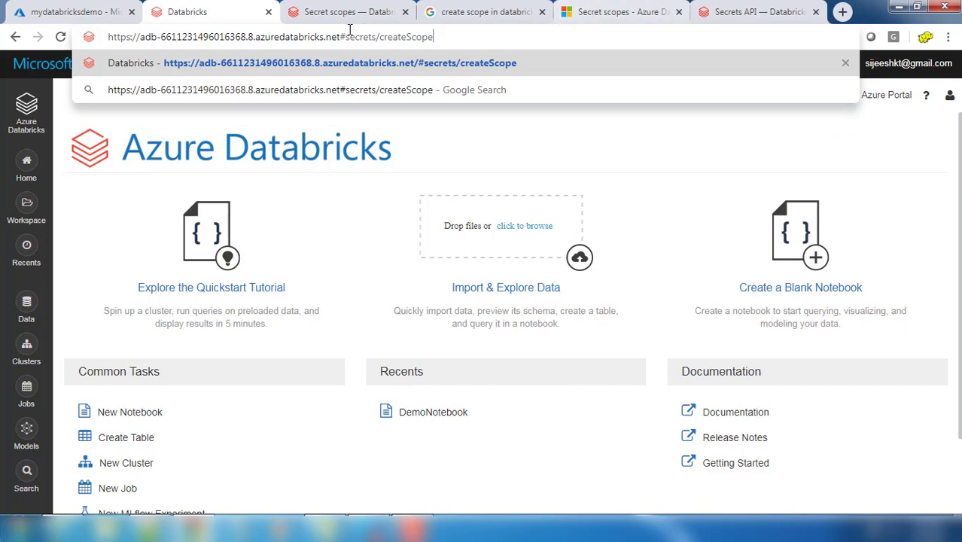
left_click_drag(346, 37, 425, 39)
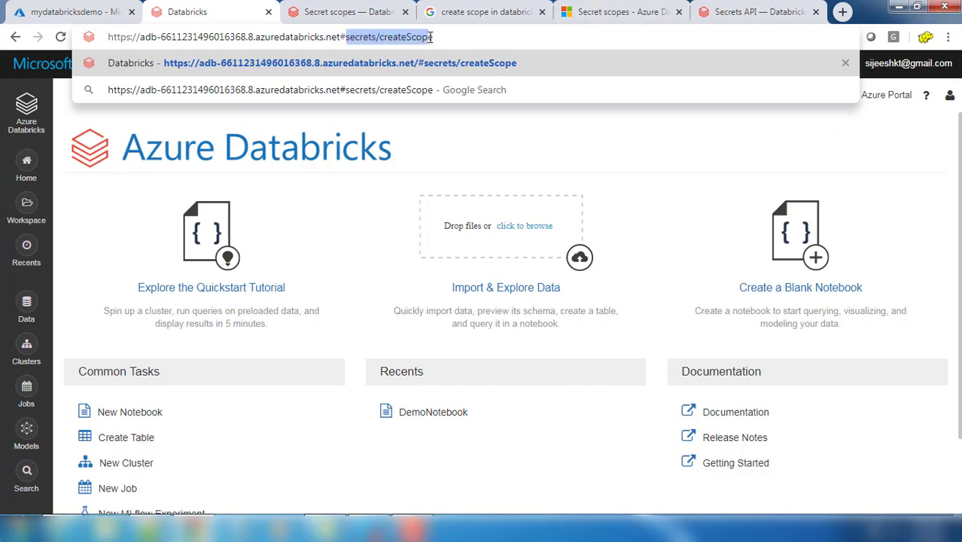
key("Return")
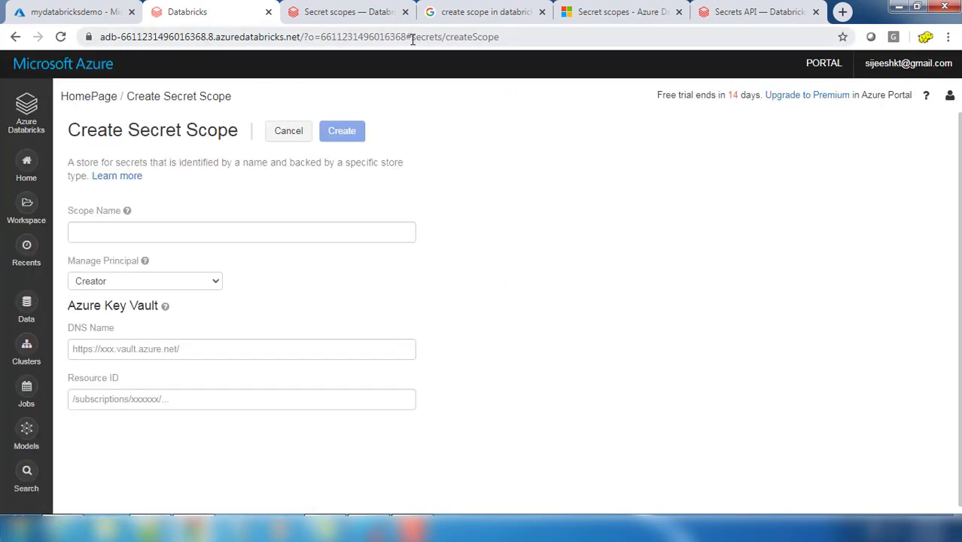
- Enter myscope as the scope name in the Create Secret Scope form and go to DNS Name
left_click_drag(406, 37, 480, 38)
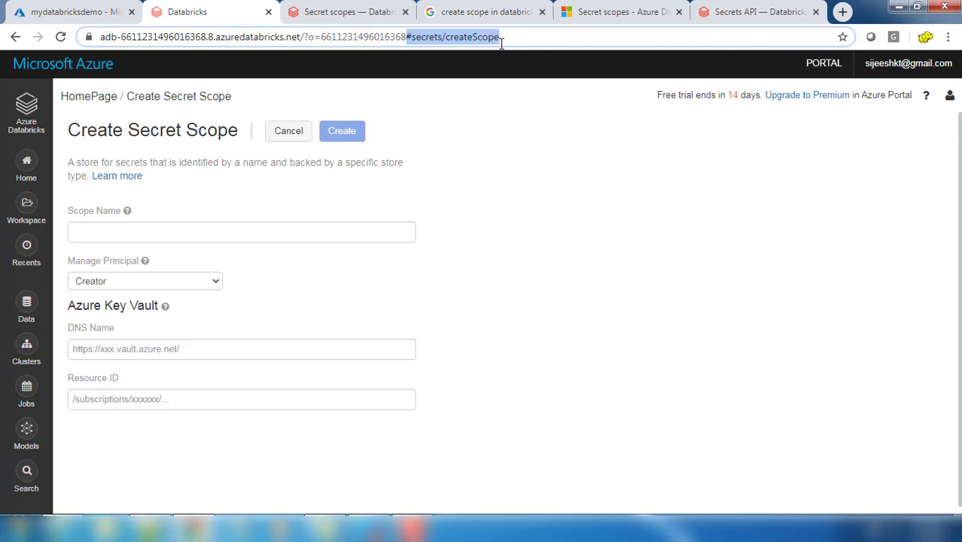
left_click_drag(501, 43, 500, 43)
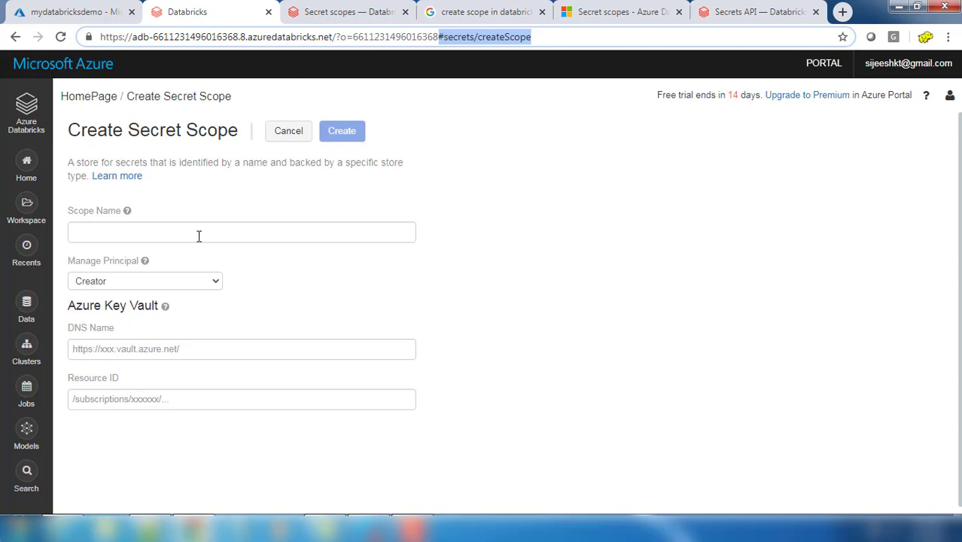
left_click(168, 232)
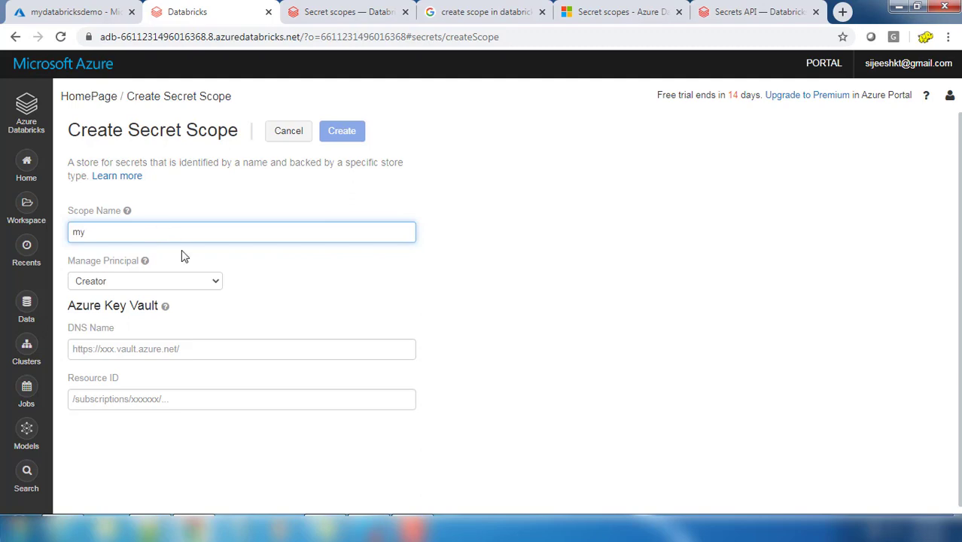
left_click(194, 528)
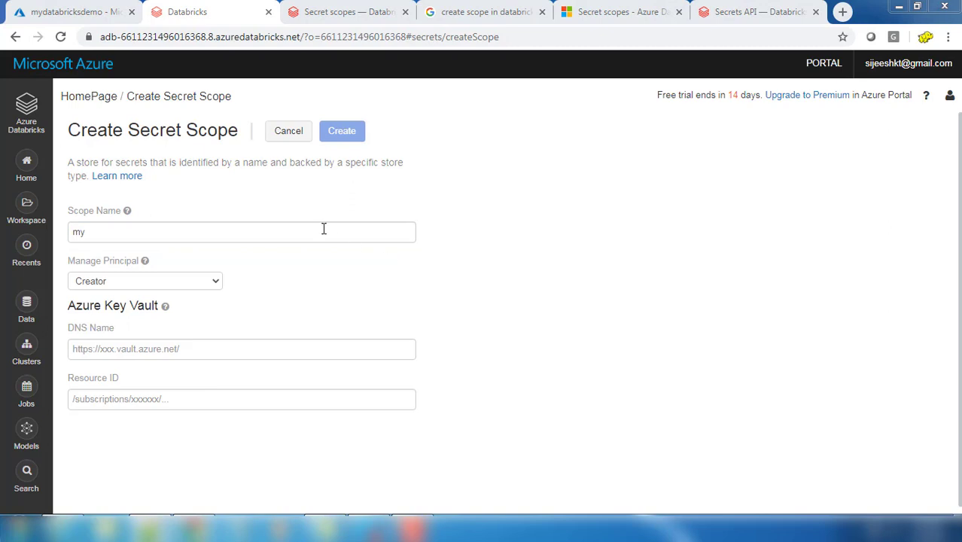
left_click(154, 239)
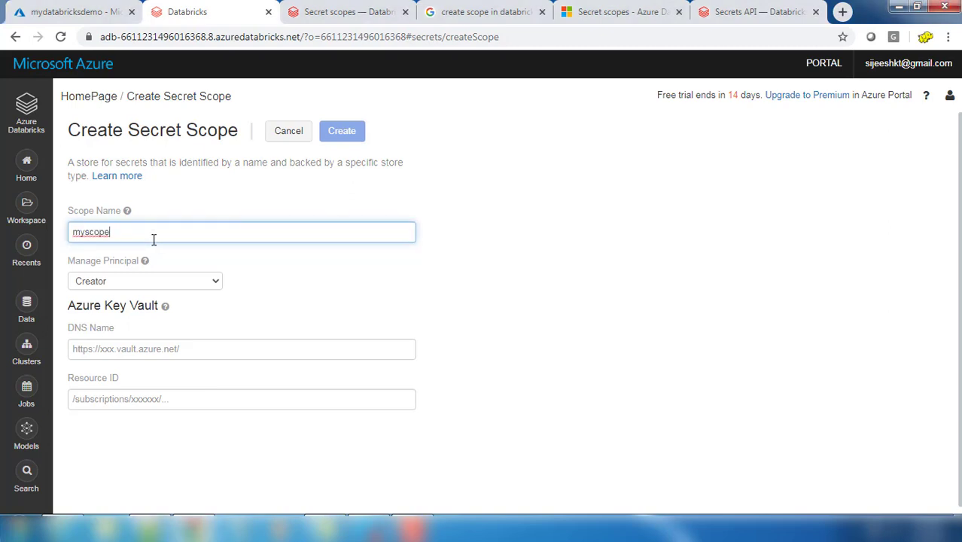
left_click_drag(154, 239, 62, 244)
mouse_move(165, 309)
left_click(137, 353)
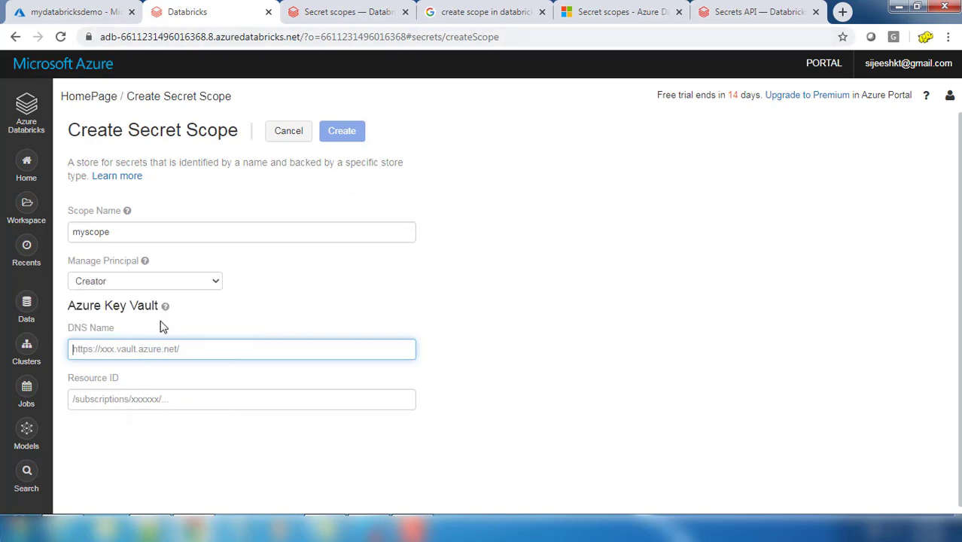
- Open the sijkeyvault key vault from the databricksdemo resource group and view its Properties
left_click(98, 12)
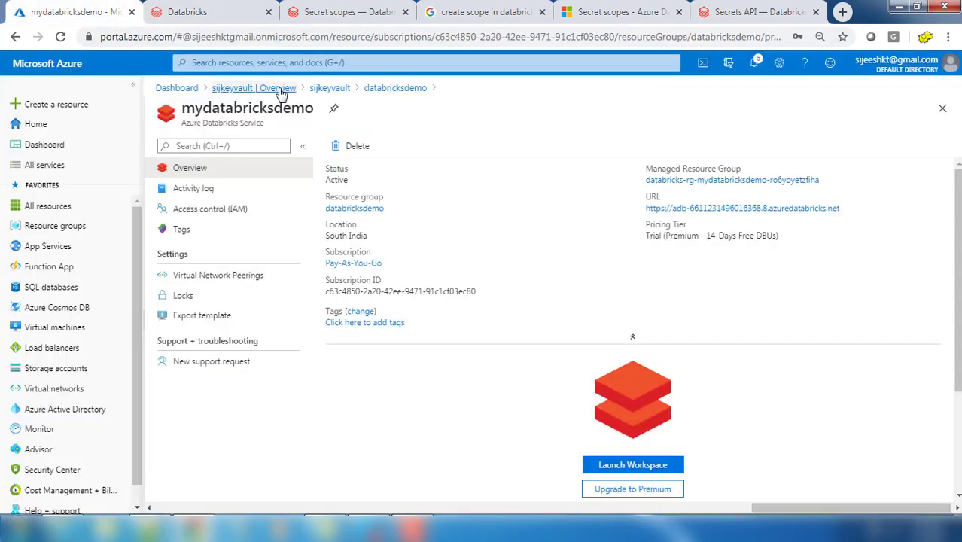
left_click(395, 87)
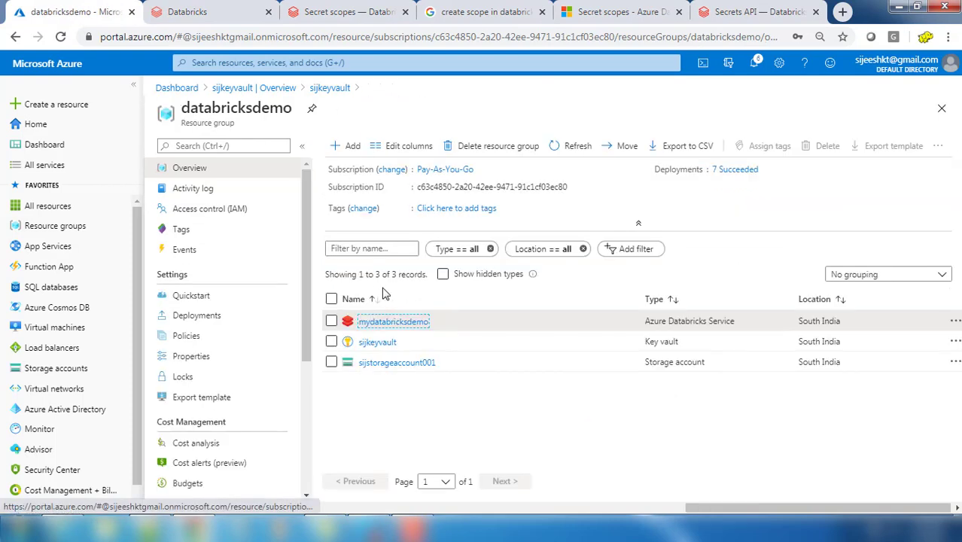
left_click(383, 348)
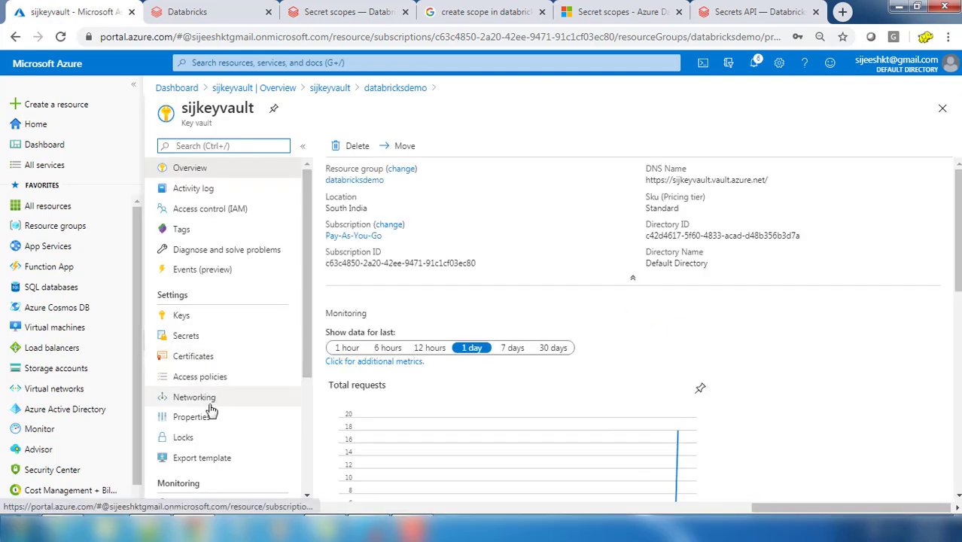
scroll(210, 410, "down", 1)
scroll(212, 421, "down", 2)
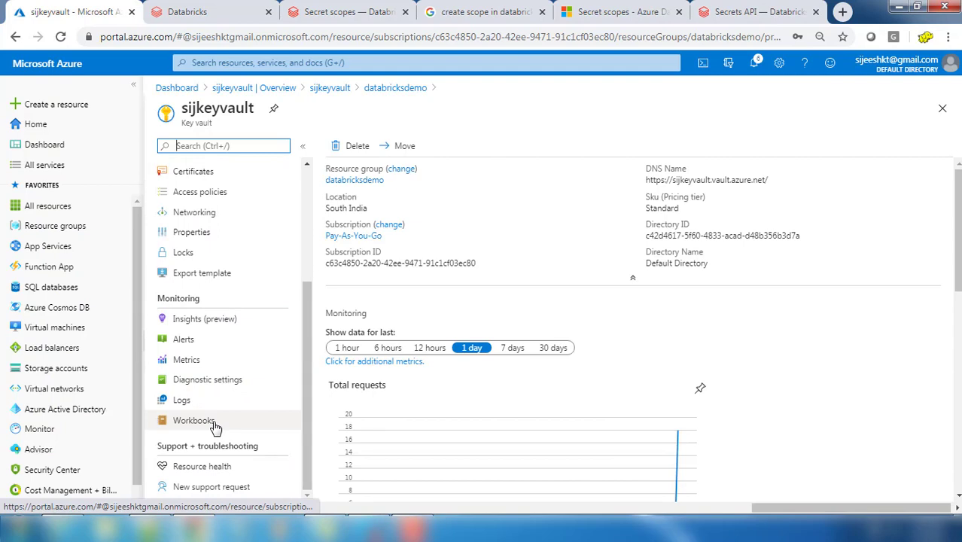
scroll(215, 427, "up", 2)
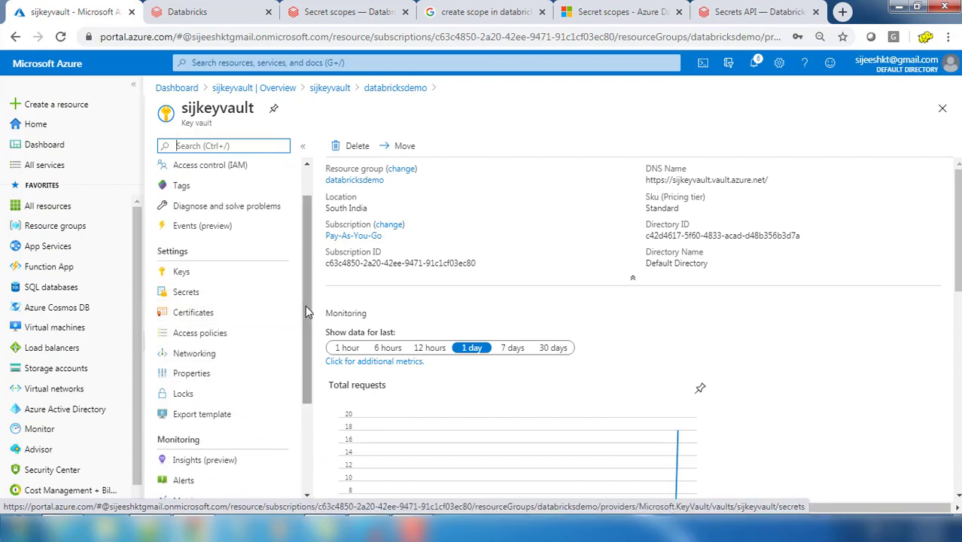
left_click_drag(305, 304, 264, 175)
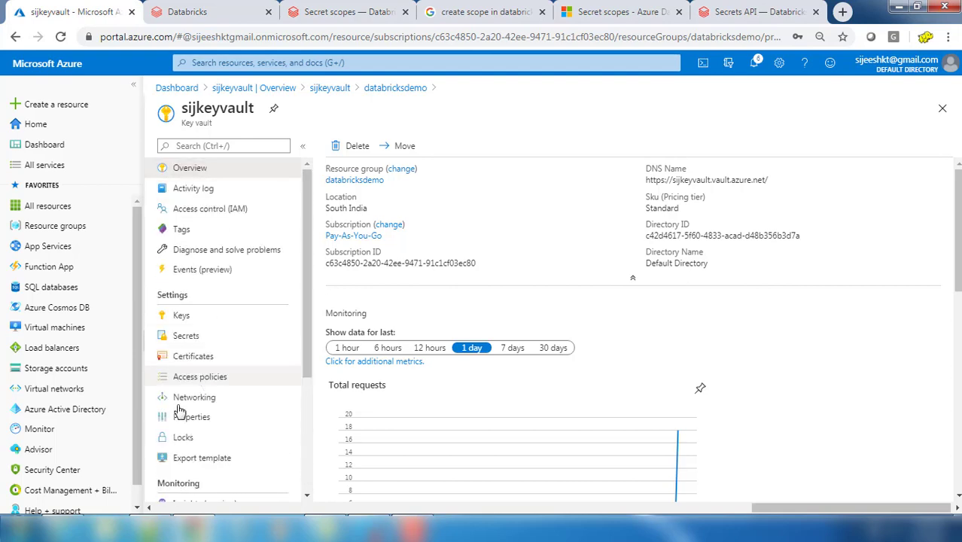
left_click(179, 416)
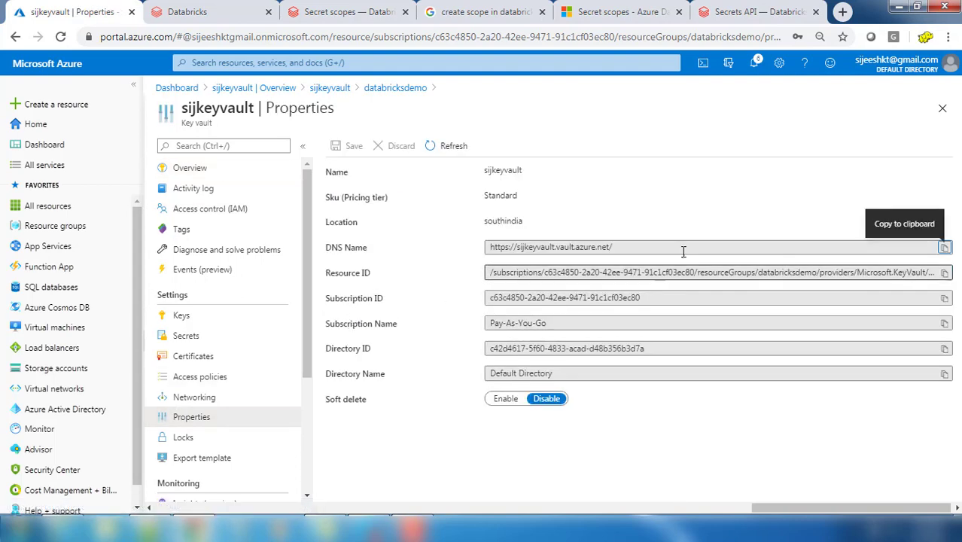
- Copy sijkeyvault's DNS name into the secret scope form's DNS Name field
left_click(944, 249)
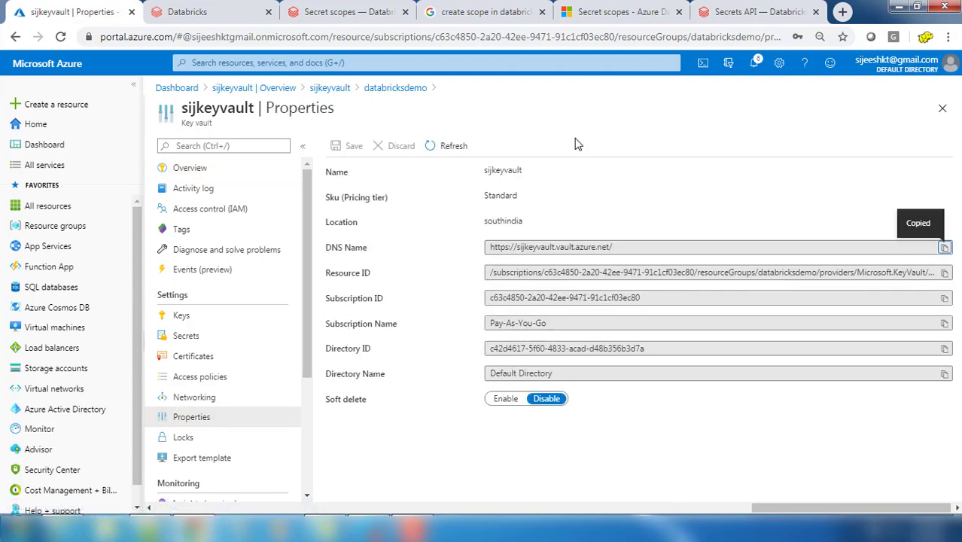
left_click(211, 13)
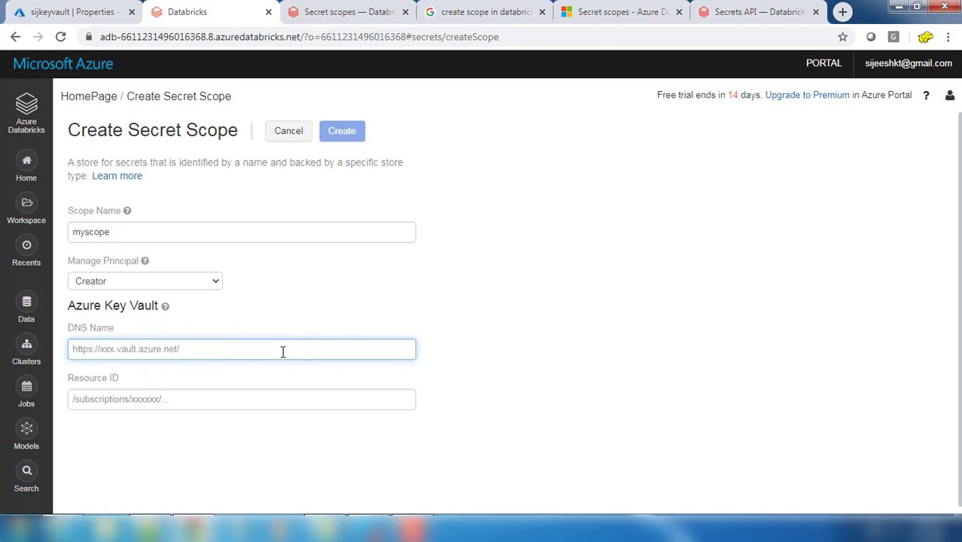
key("ctrl+v")
left_click(149, 400)
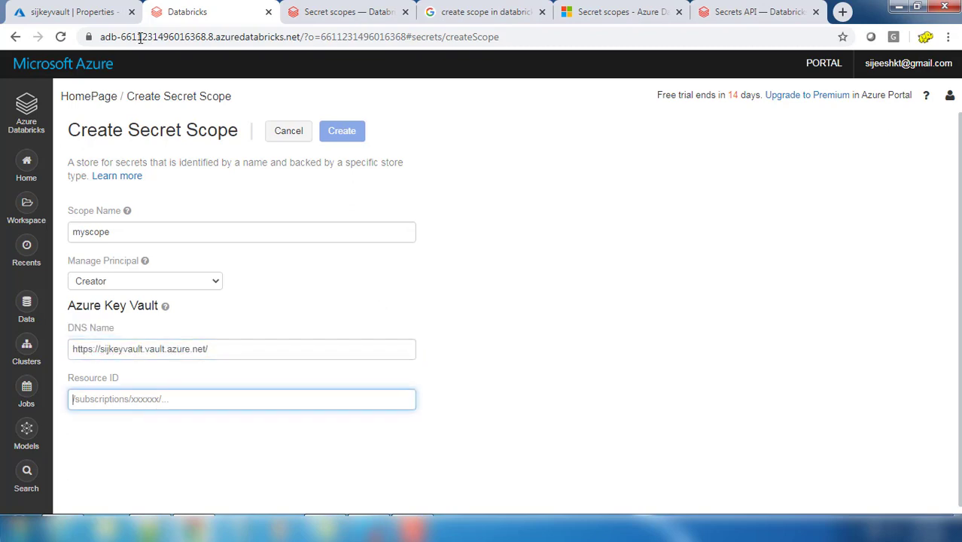
- Copy sijkeyvault's resource ID into the form's Resource ID field, then check its access policies
left_click(99, 11)
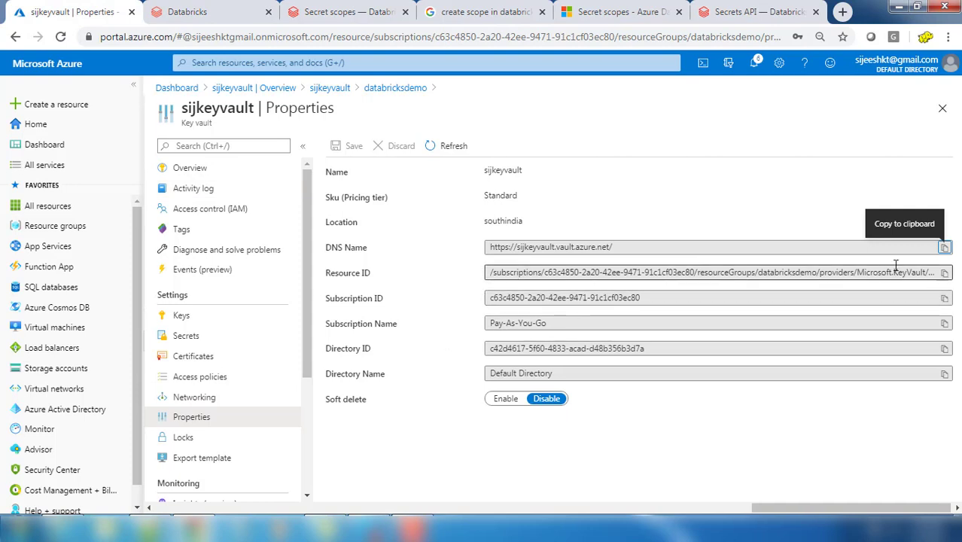
left_click(944, 272)
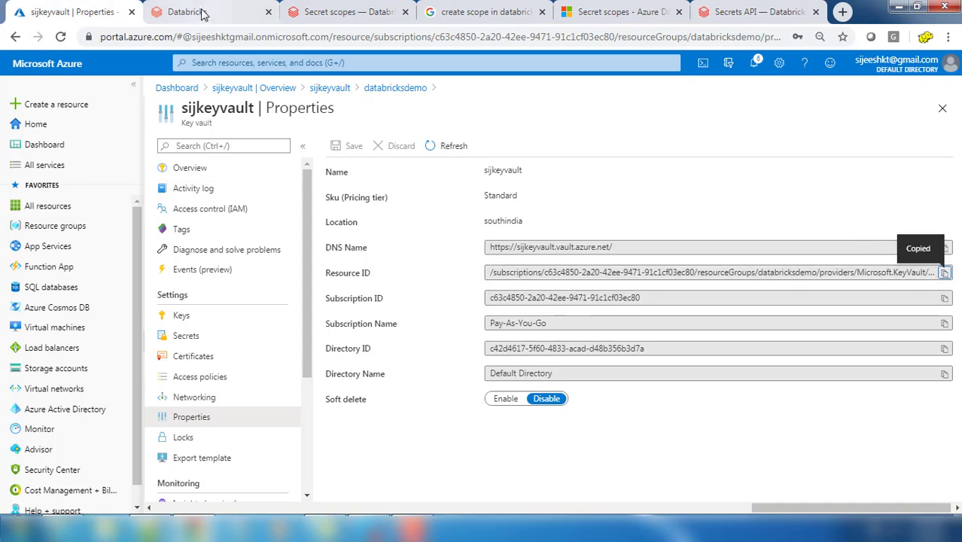
left_click(202, 13)
key("ctrl+v")
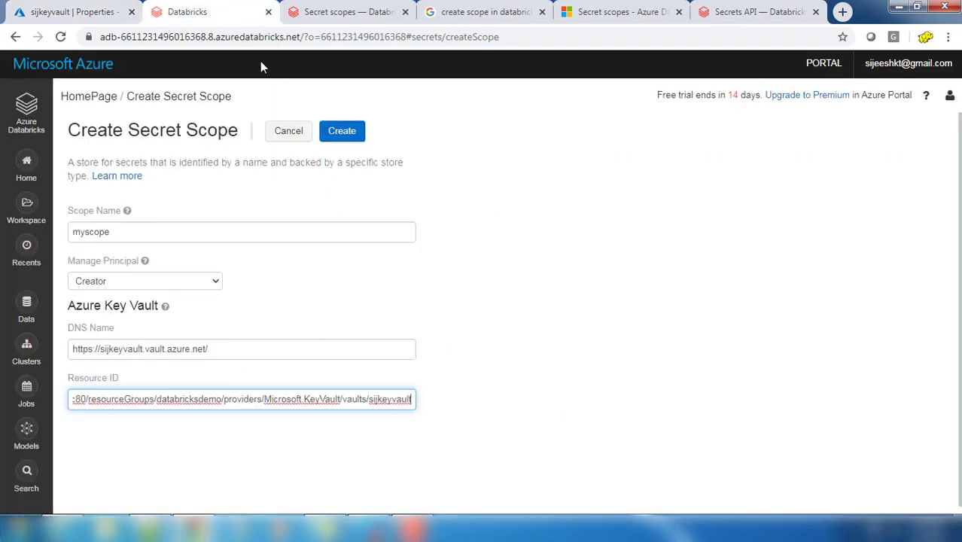
left_click(75, 13)
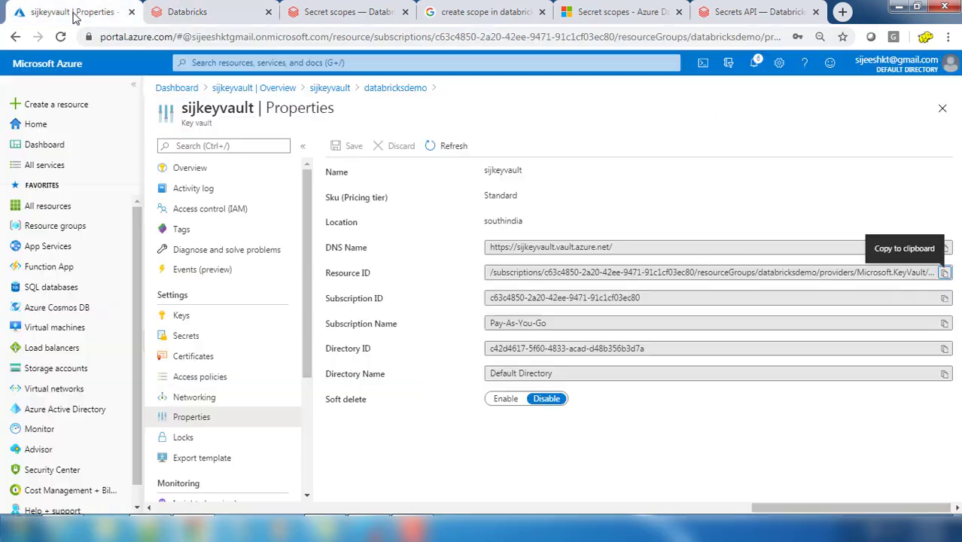
left_click(216, 377)
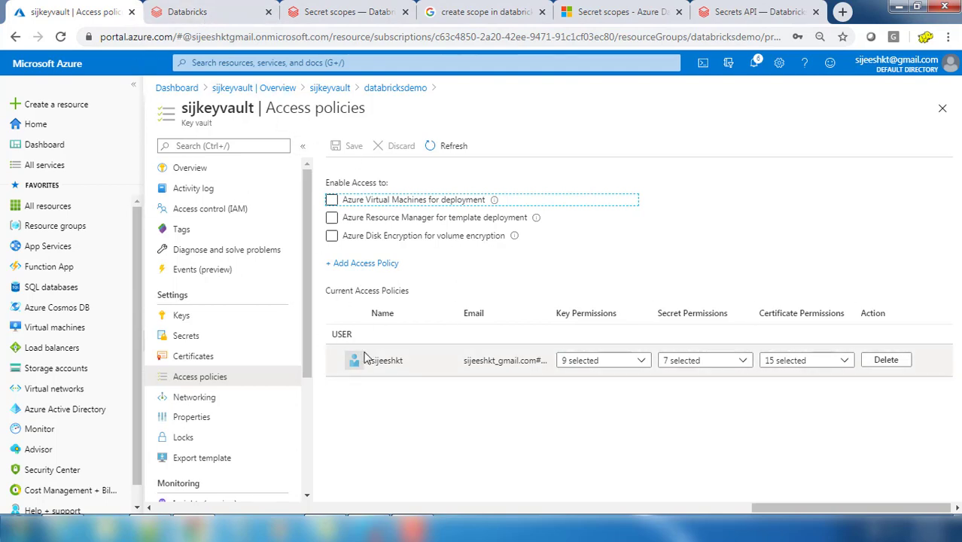
- Return to the Databricks Create Secret Scope form after reviewing sijkeyvault's access policies
left_click(184, 11)
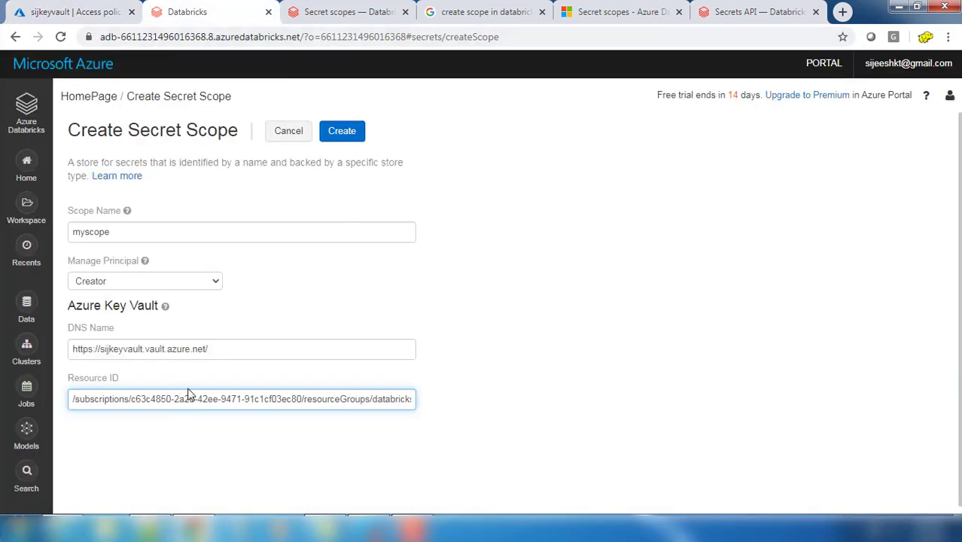
- Copy the name myscope, create the Key Vault-backed scope, and dismiss the confirmation
left_click(341, 131)
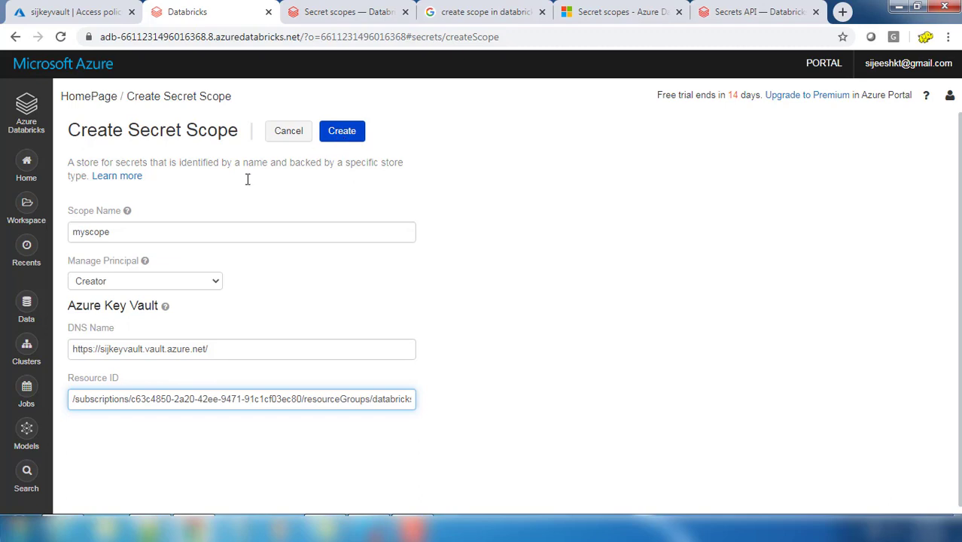
left_click_drag(113, 232, 74, 232)
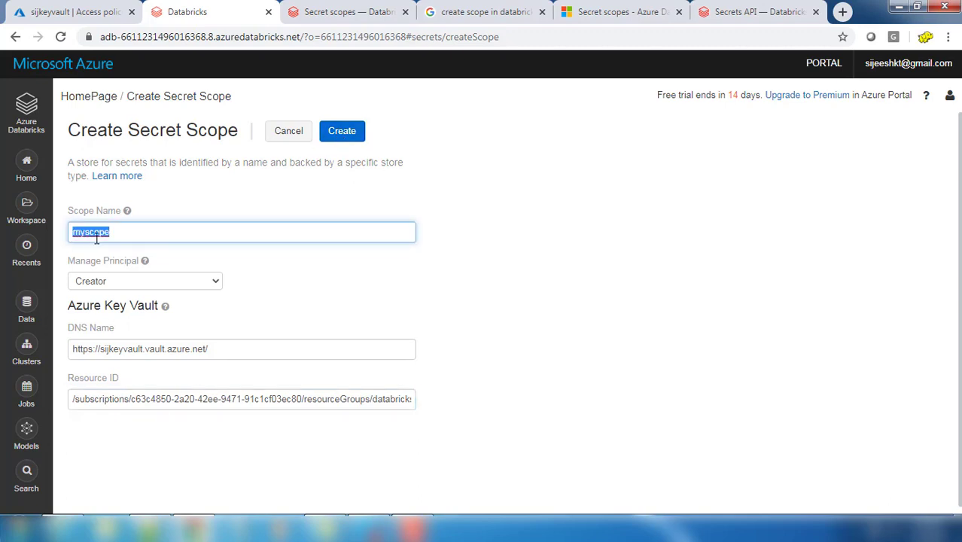
right_click(86, 232)
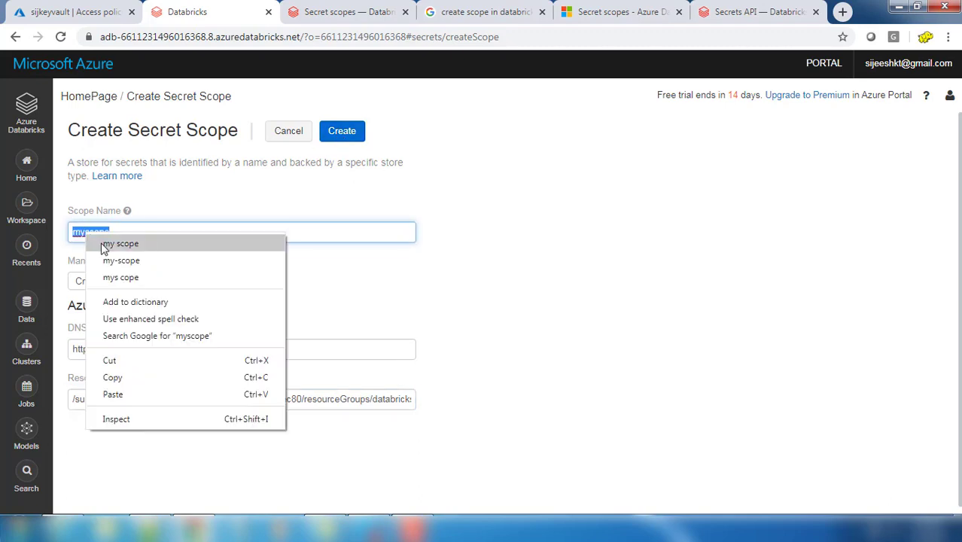
left_click(113, 377)
left_click(339, 132)
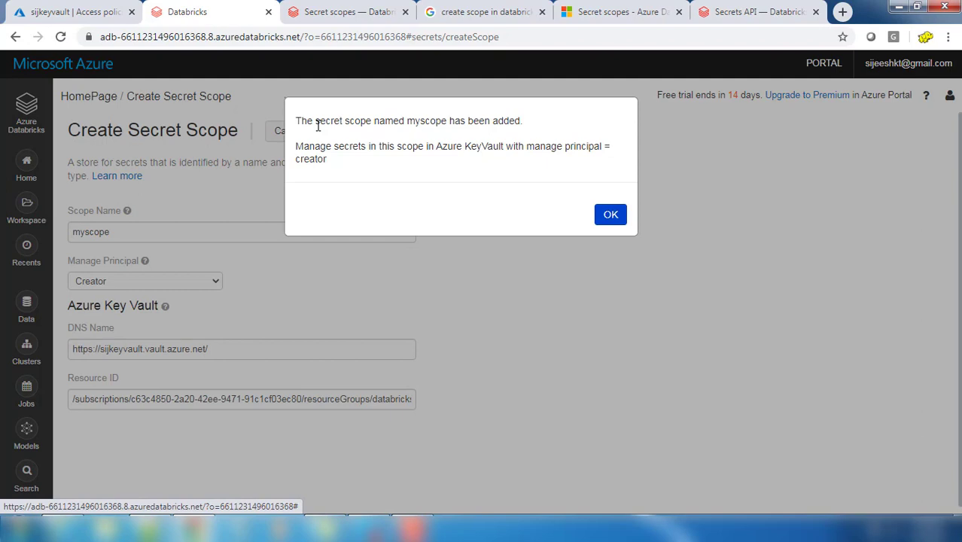
left_click(610, 217)
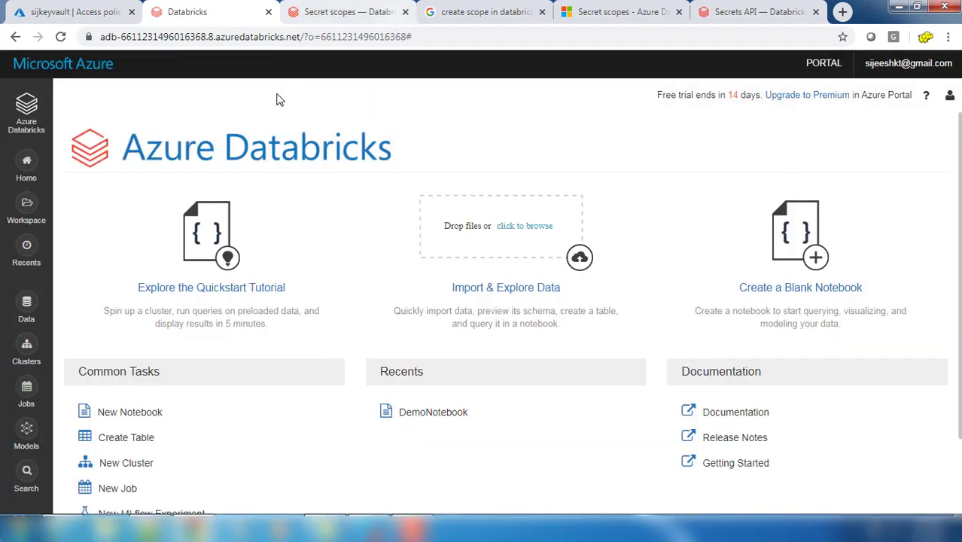
- Open DemoNotebook from the user's folder under Workspace > Users
left_click(27, 204)
left_click(104, 178)
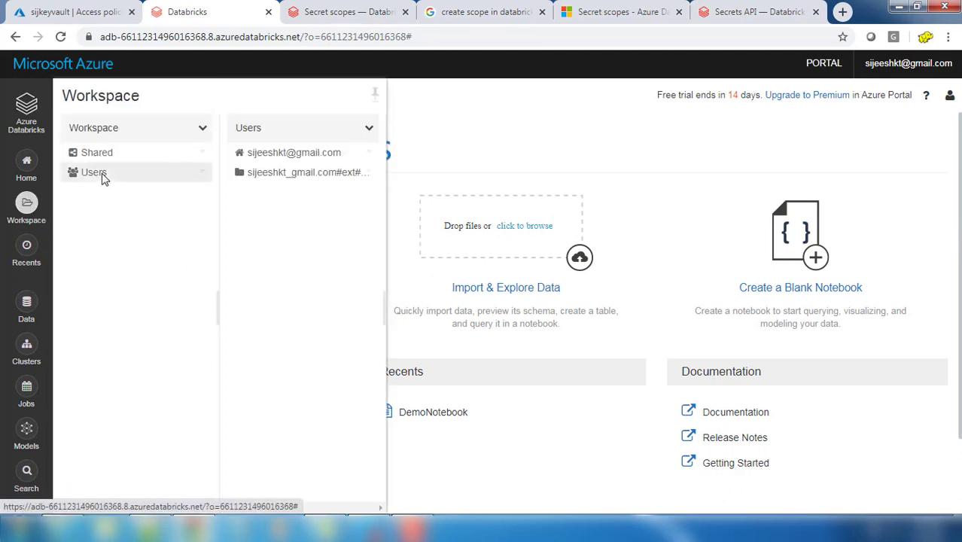
left_click(294, 155)
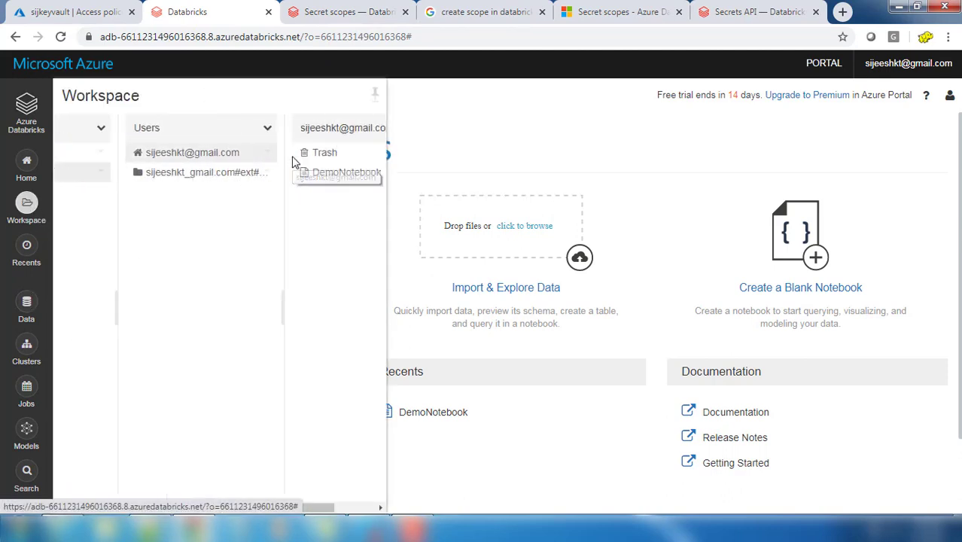
left_click(293, 173)
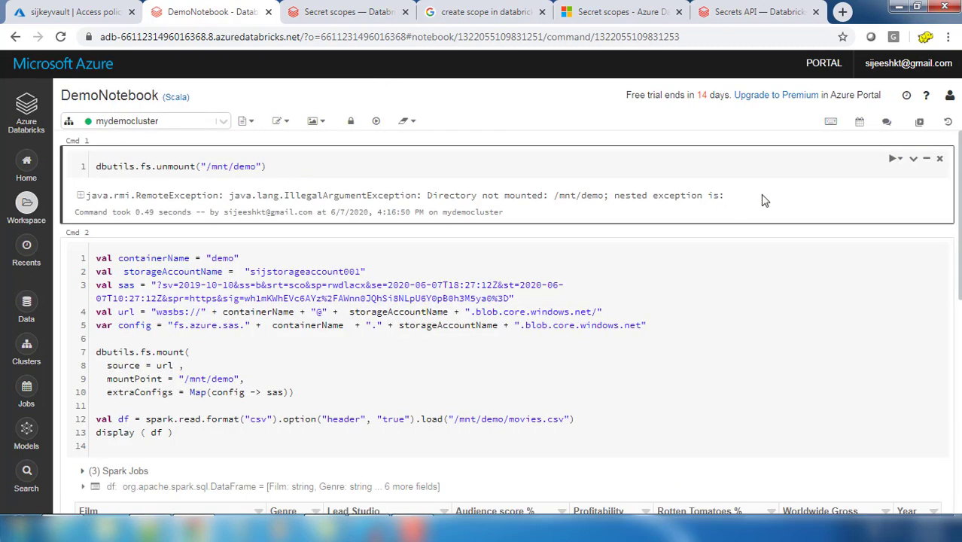
- Run Cmd 1 to unmount /mnt/demo, which reports it is not mounted
left_click(898, 158)
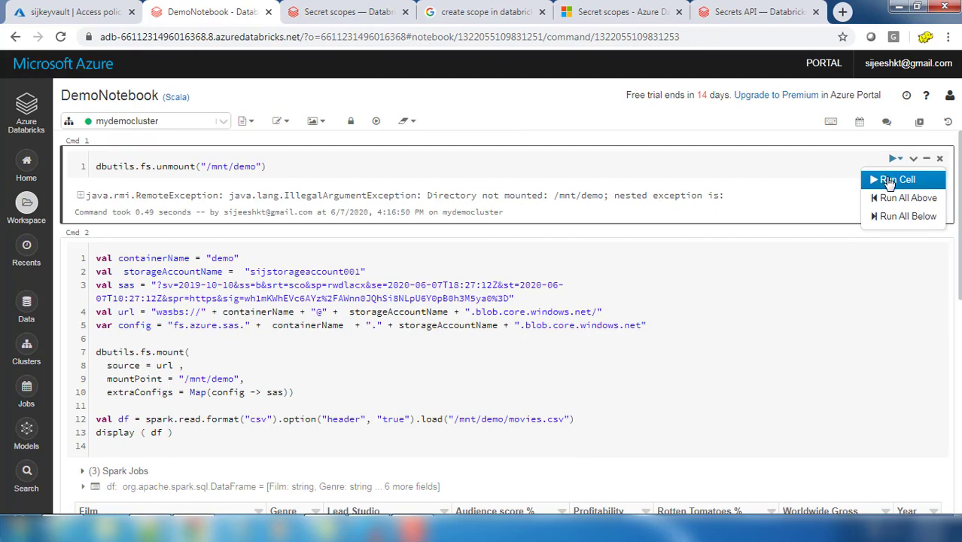
left_click(888, 179)
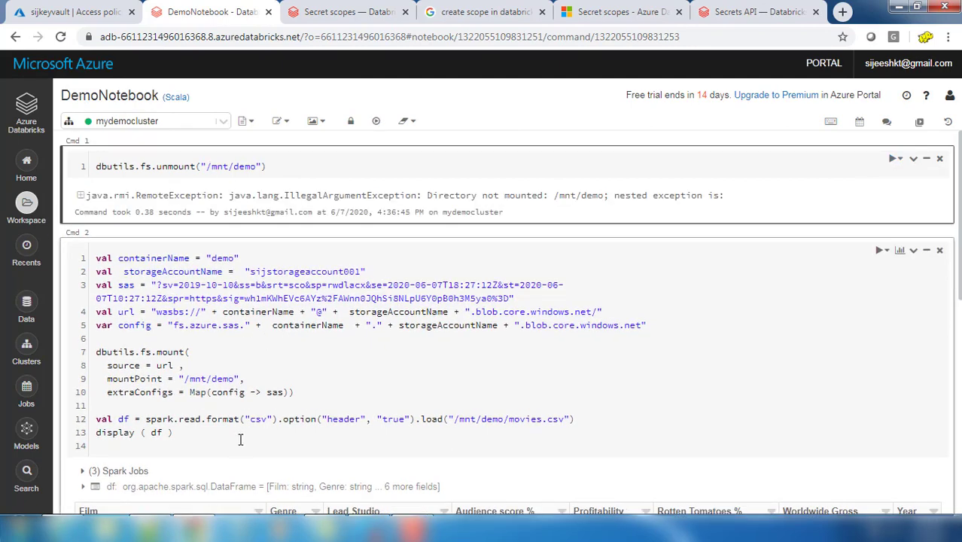
scroll(240, 440, "down", 3)
scroll(226, 421, "up", 3)
- Replace the hard-coded "demo" container name with dbutils.secrets.get(scope="myscope",key="
left_click_drag(239, 258, 204, 259)
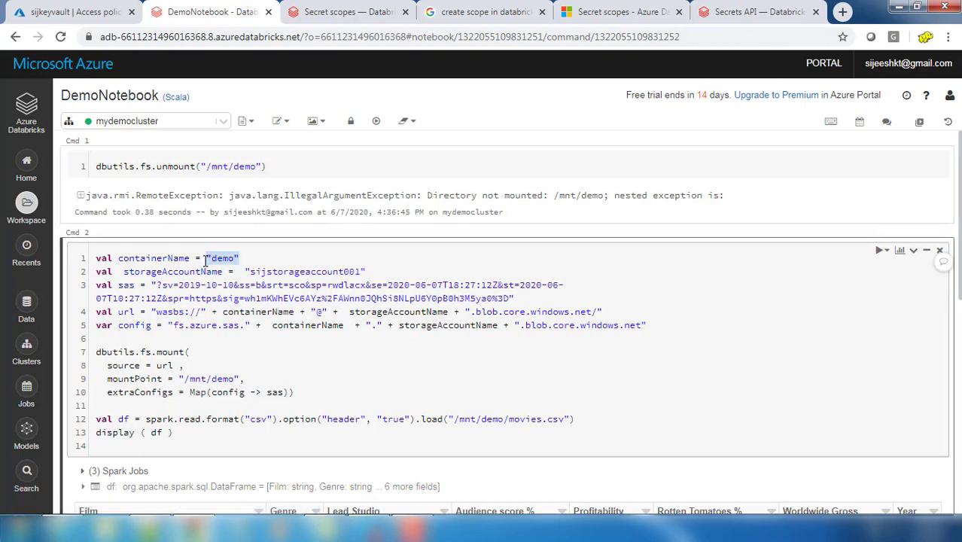
key("BackSpace")
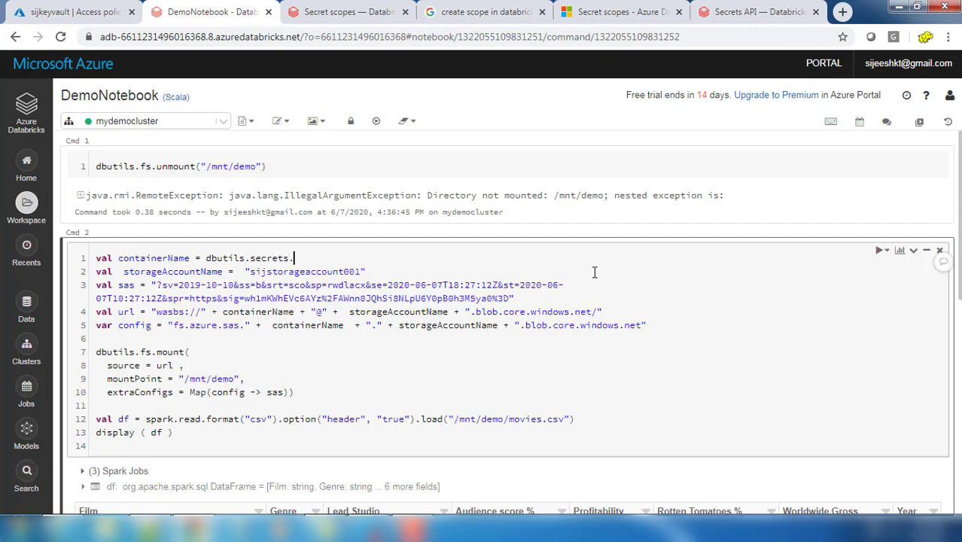
type("get(scope=\"myscope\",")
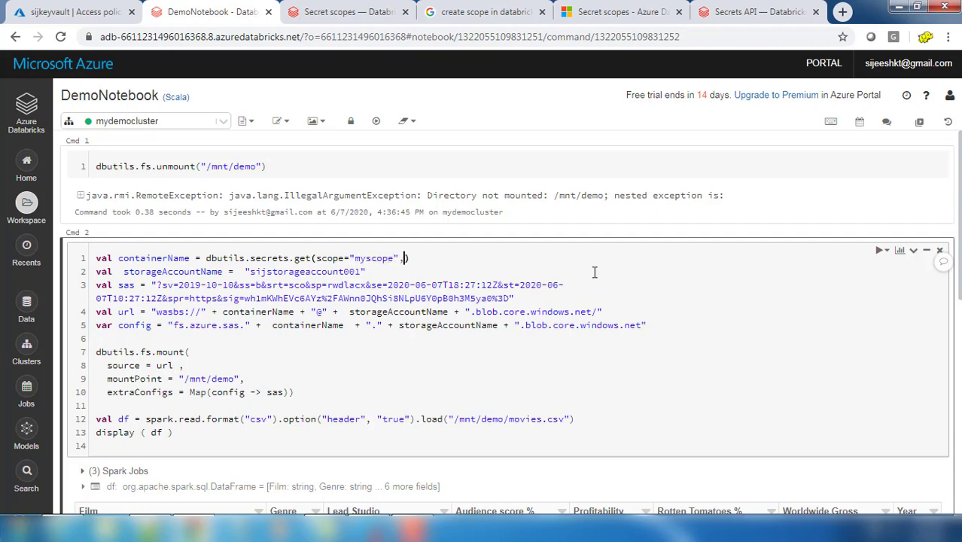
type(",key=\"")
left_click(91, 13)
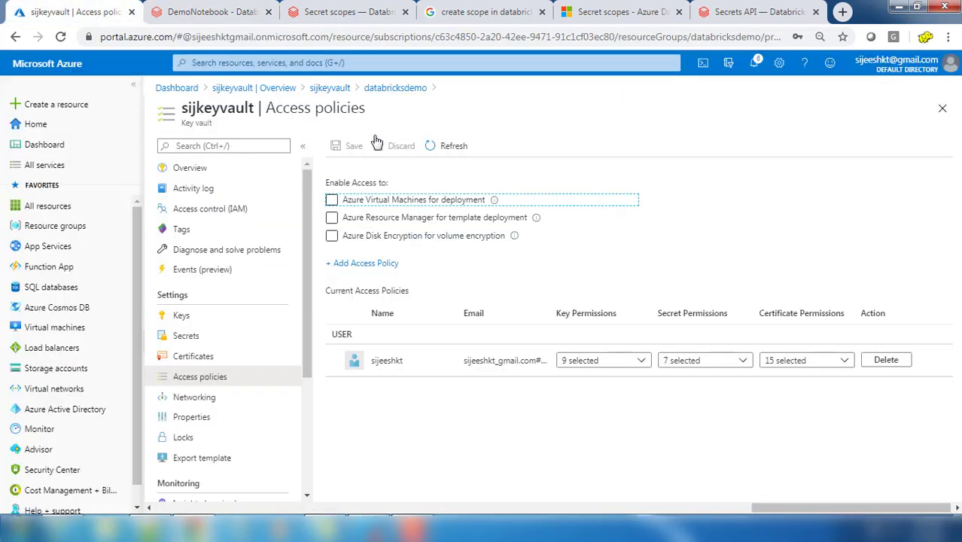
- Copy the containername secret name from sijkeyvault's Secrets list as line 1's key
left_click(202, 174)
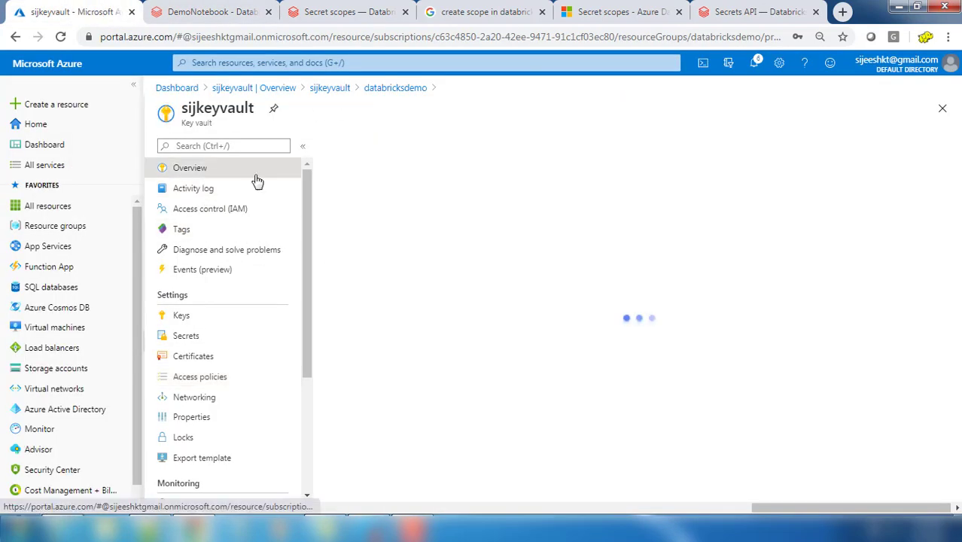
left_click(188, 335)
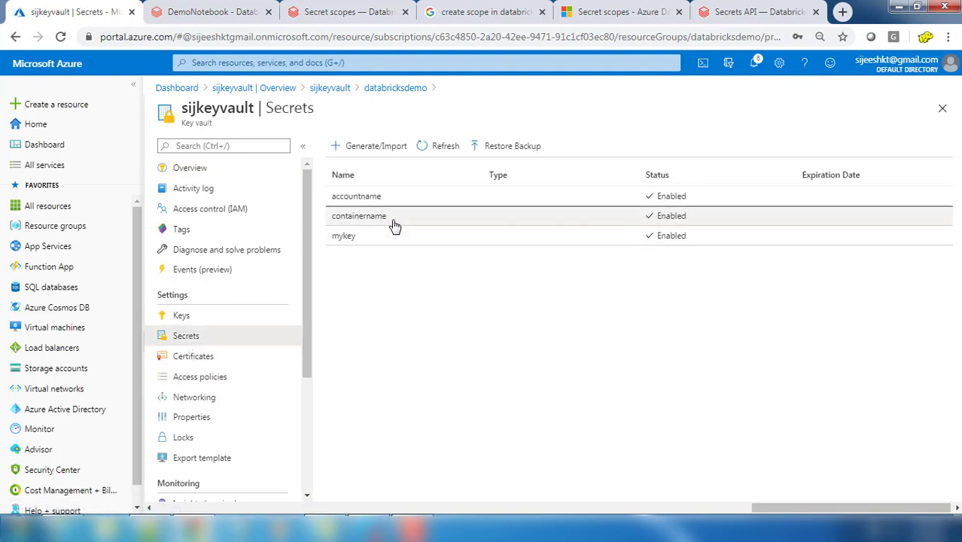
left_click_drag(393, 217, 335, 224)
key("ctrl+c")
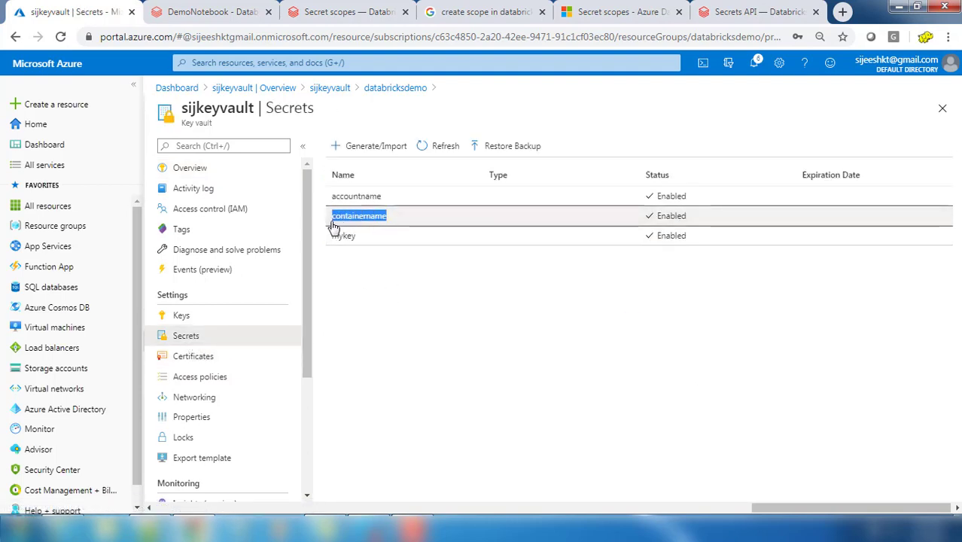
left_click(213, 11)
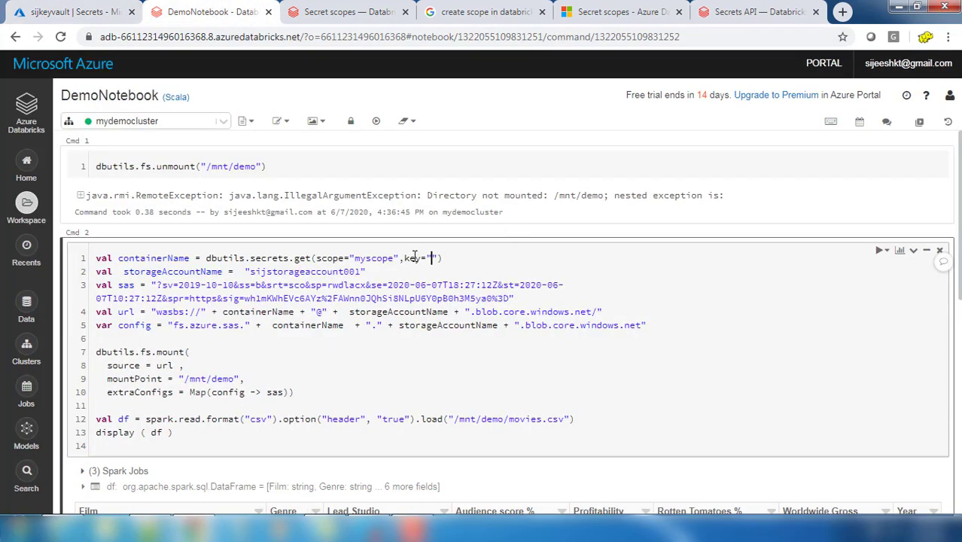
key("ctrl+v")
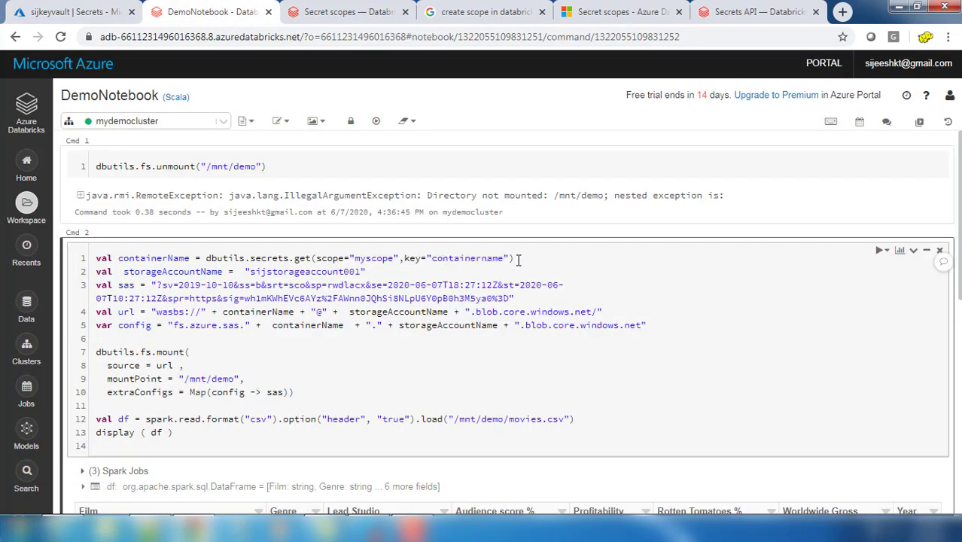
- Reuse line 1's secret lookup to replace the hard-coded storage account name and sas token
left_click_drag(518, 260, 208, 260)
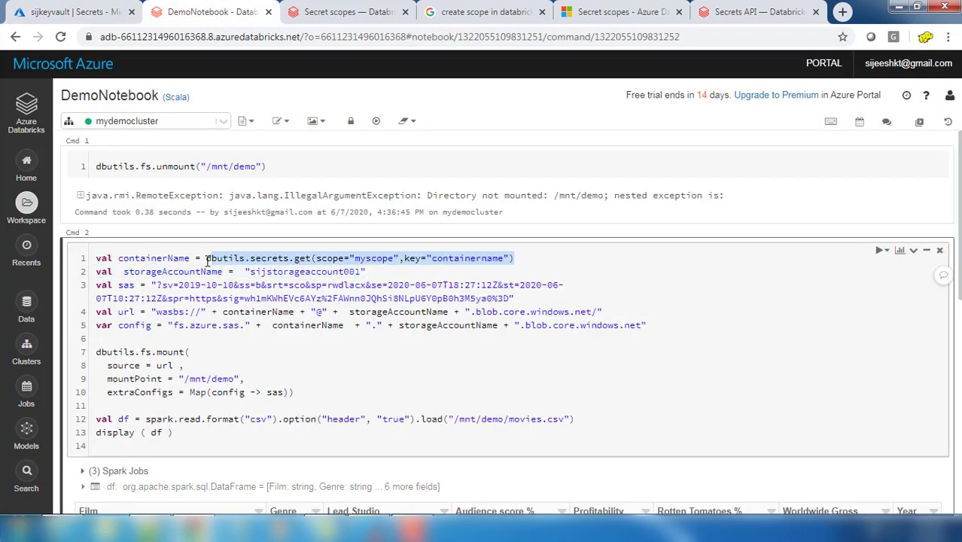
left_click(137, 6)
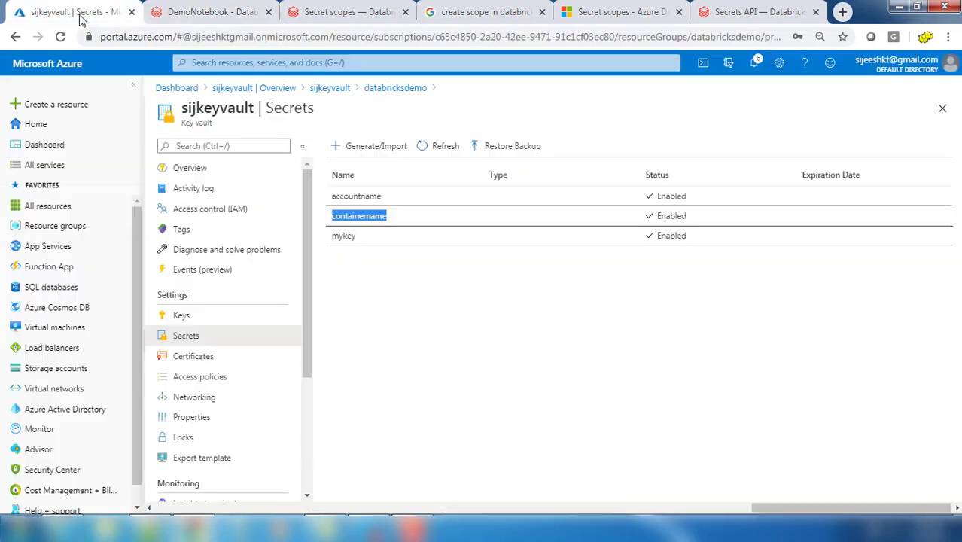
left_click(204, 379)
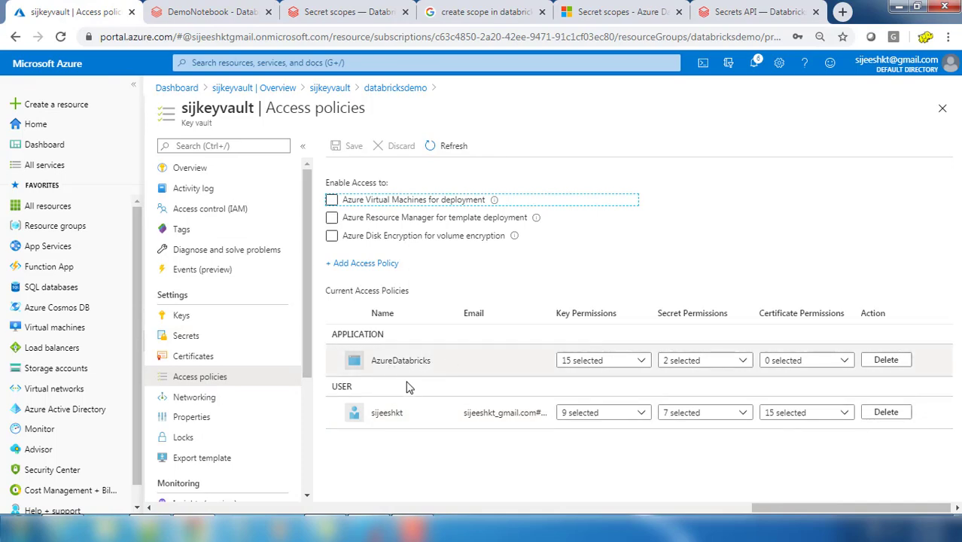
left_click(188, 338)
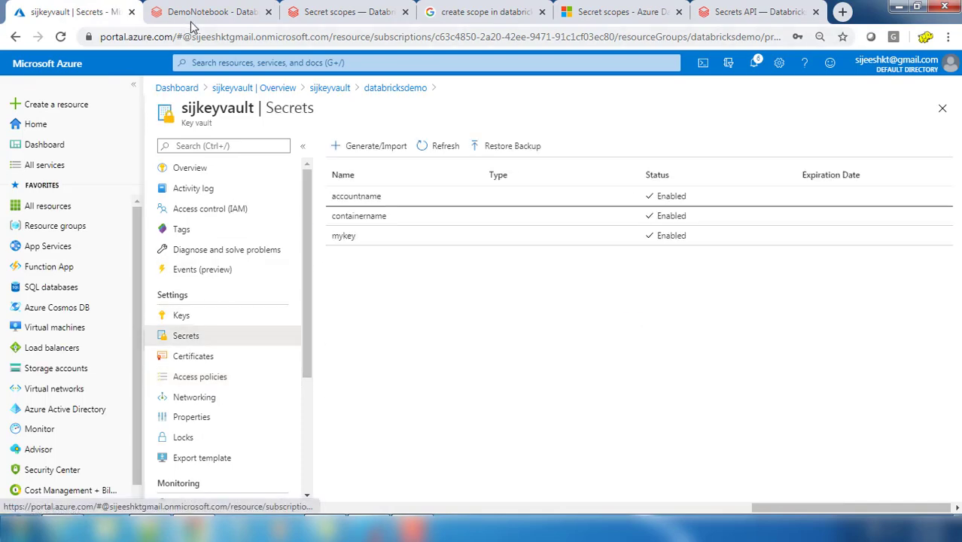
left_click(203, 12)
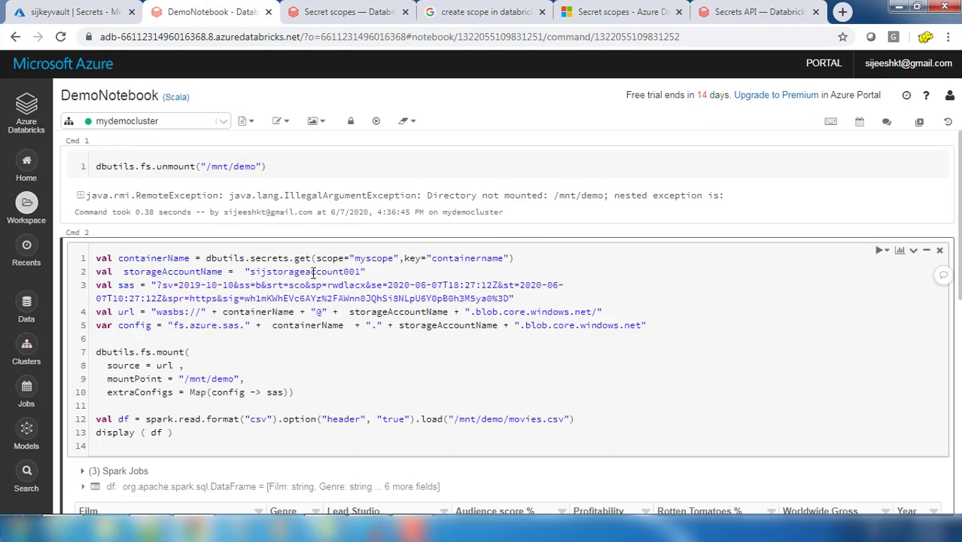
left_click_drag(518, 258, 207, 258)
key("ctrl+c")
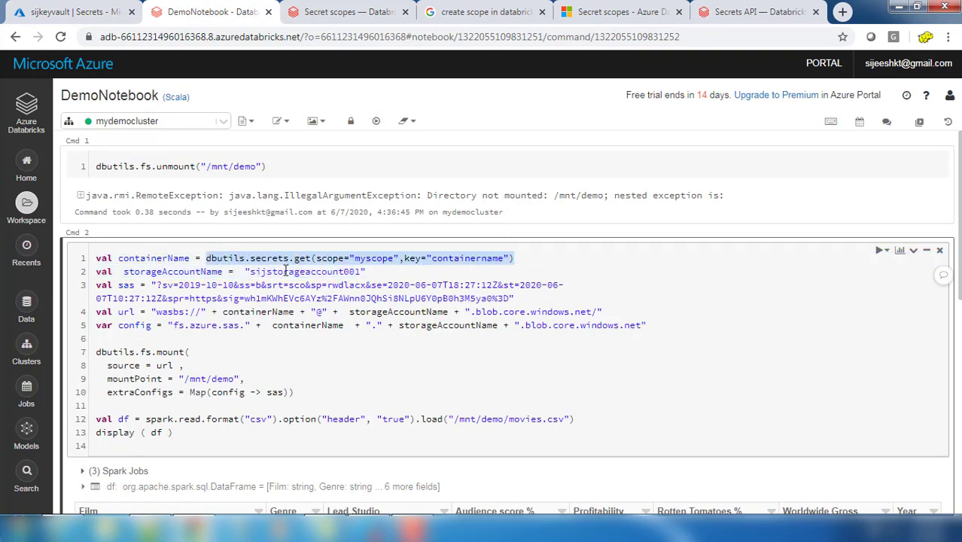
left_click_drag(367, 272, 247, 273)
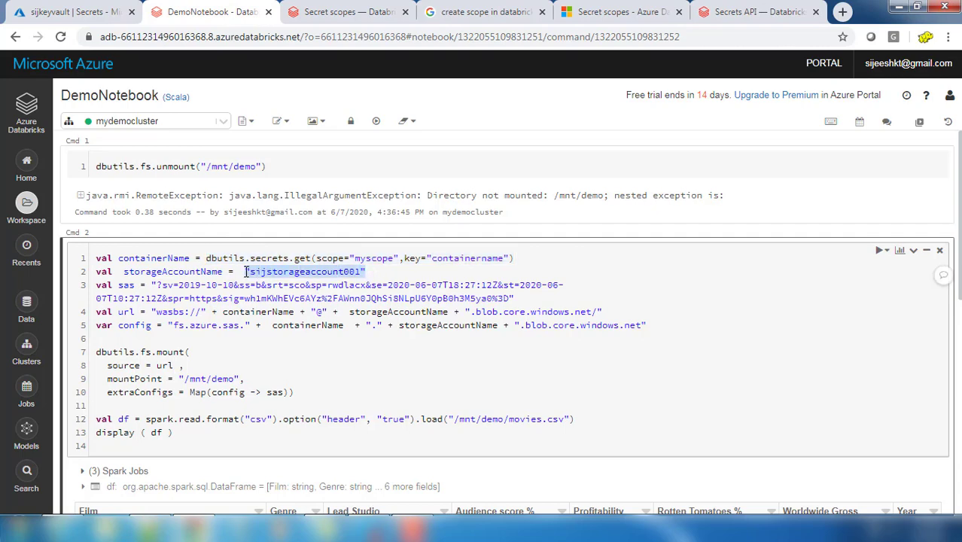
key("ctrl+v")
left_click_drag(530, 300, 150, 286)
key("ctrl+v")
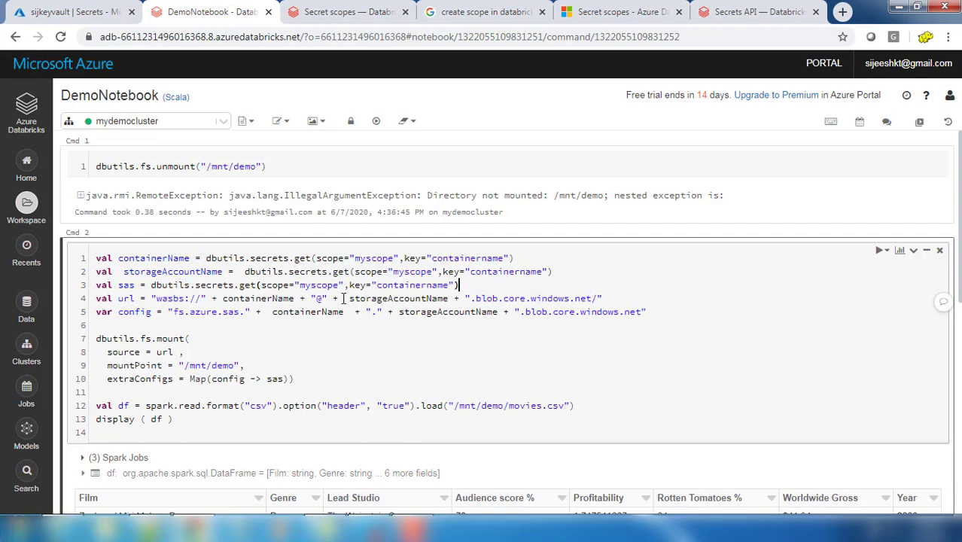
- Change line 2's secret key to accountname, copied from the key vault's Secrets list
double_click(487, 271)
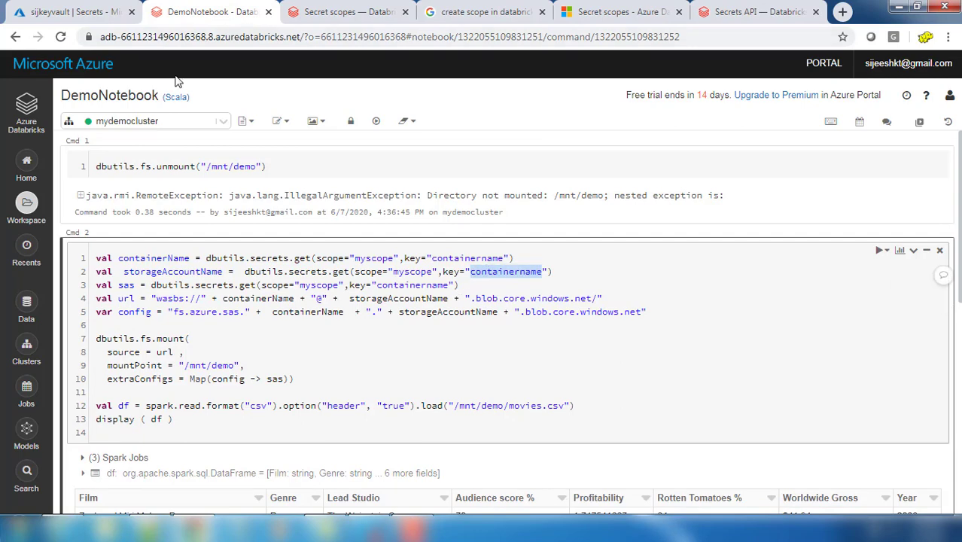
left_click(93, 20)
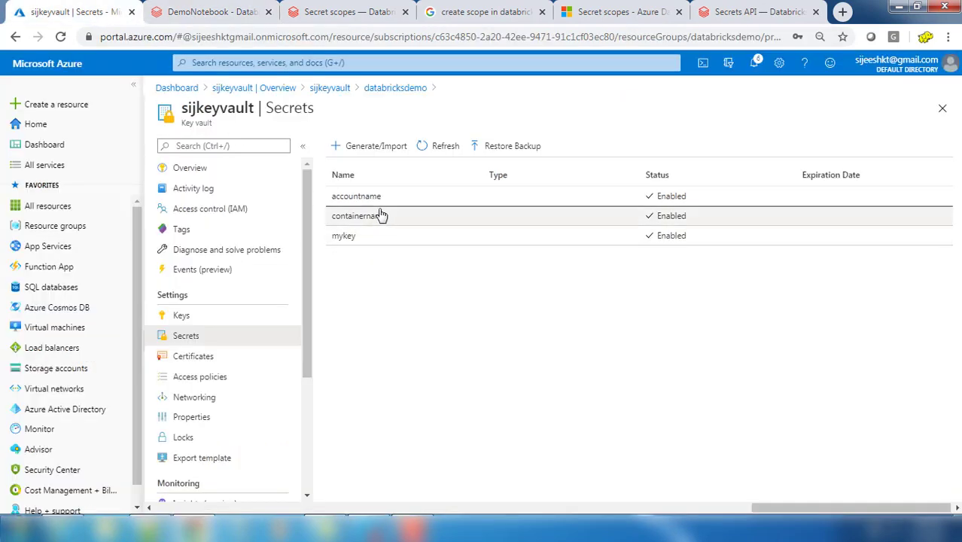
left_click_drag(380, 199, 335, 201)
key("ctrl+c")
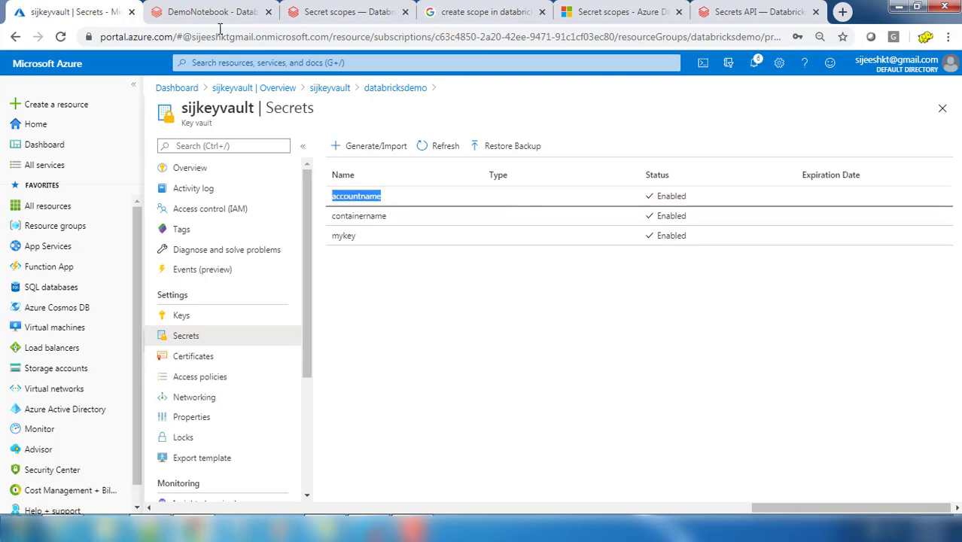
left_click(205, 12)
left_click_drag(541, 271, 476, 272)
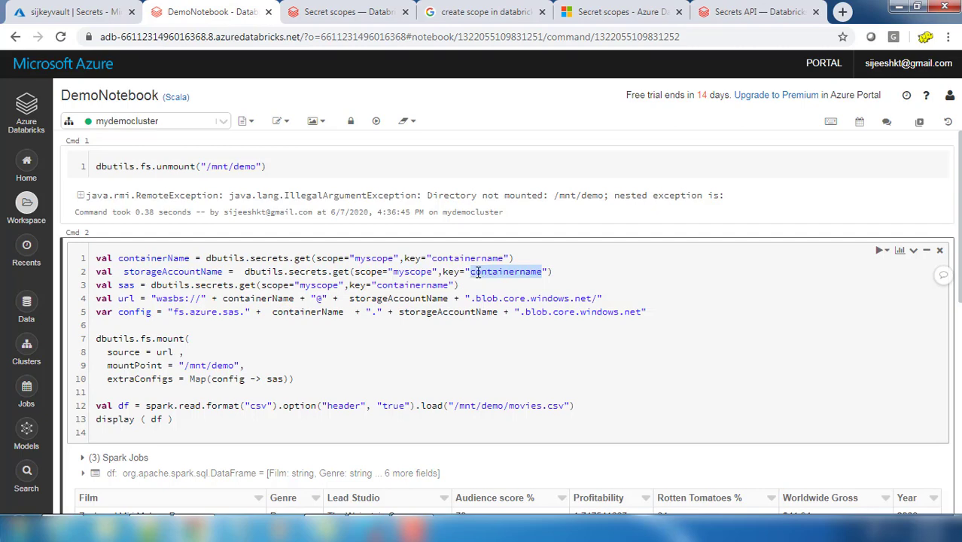
key("ctrl+v")
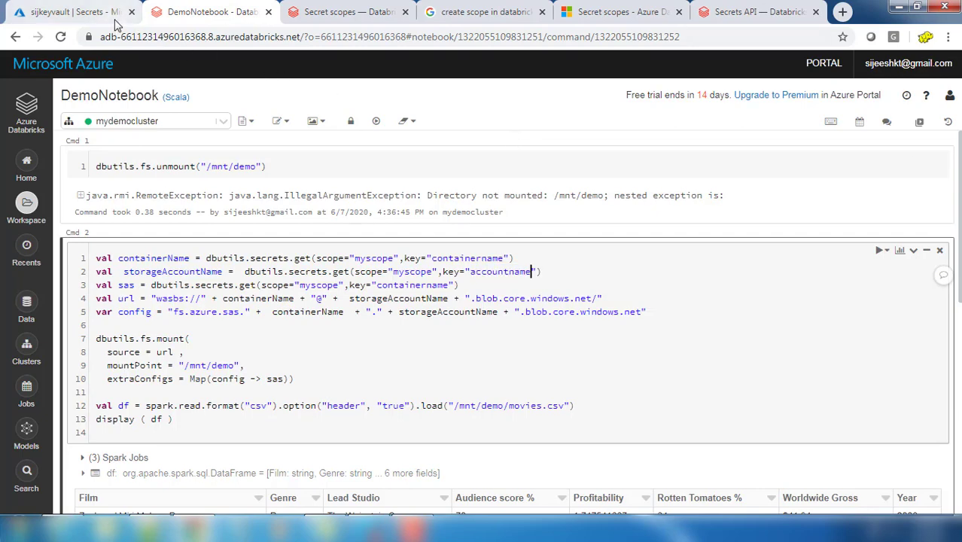
left_click(117, 21)
left_click_drag(365, 243, 334, 248)
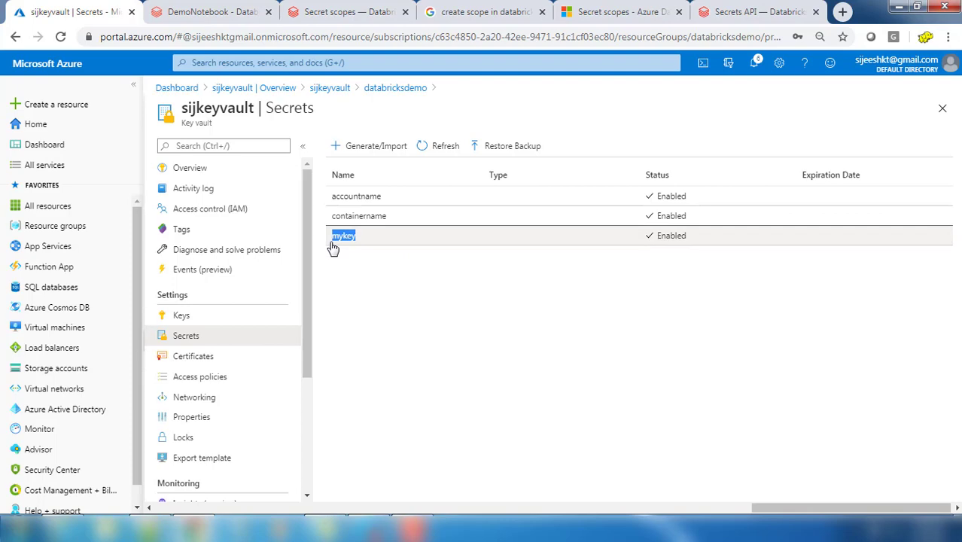
left_click(204, 11)
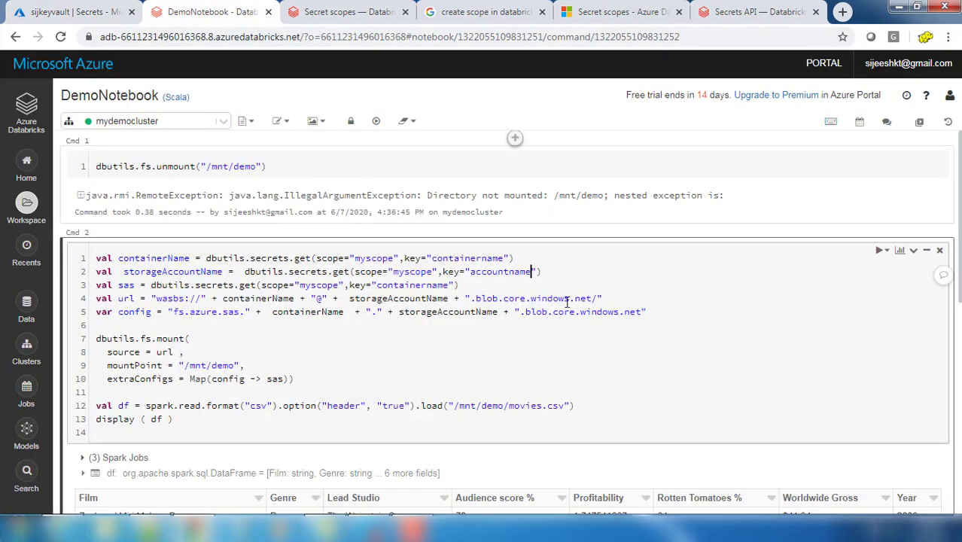
left_click_drag(448, 284, 382, 291)
type("mykey")
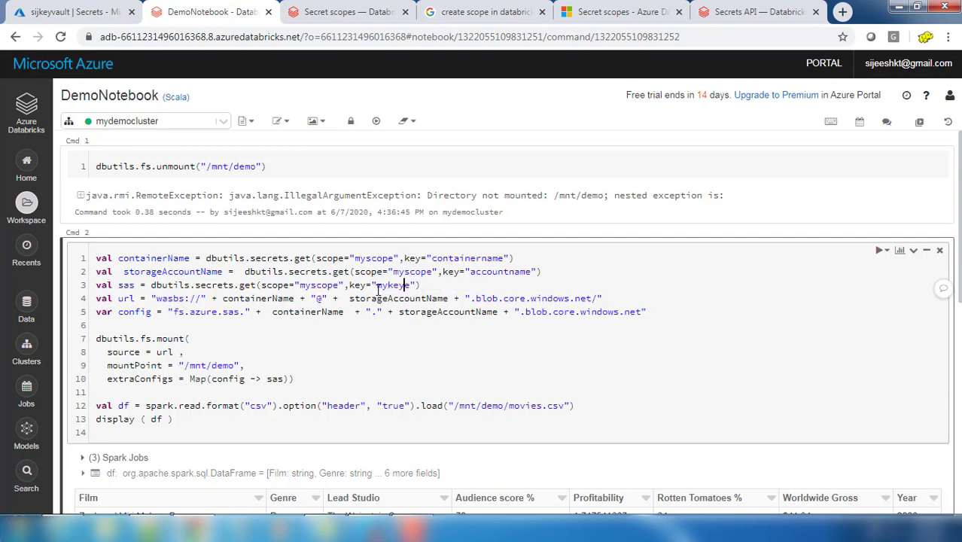
left_click(441, 287)
key("Return")
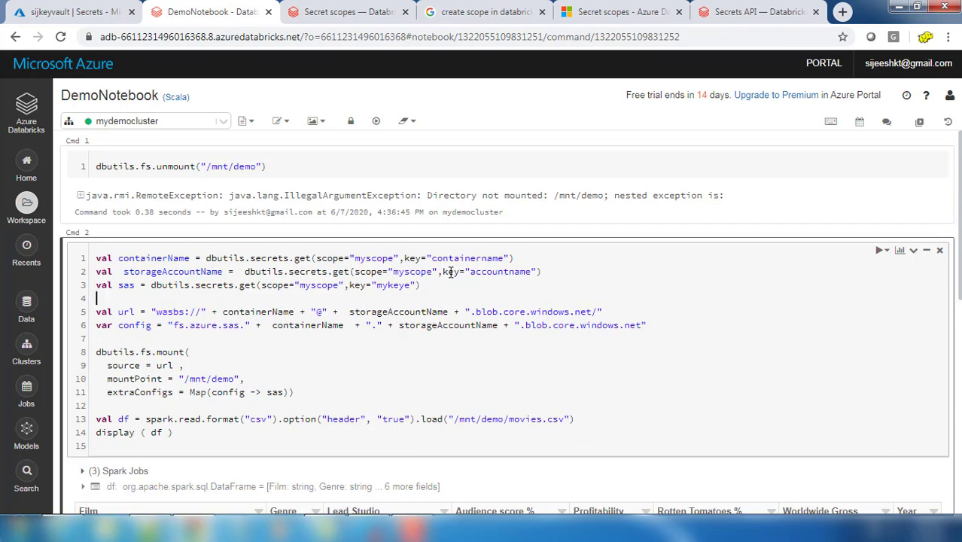
left_click_drag(423, 286, 89, 265)
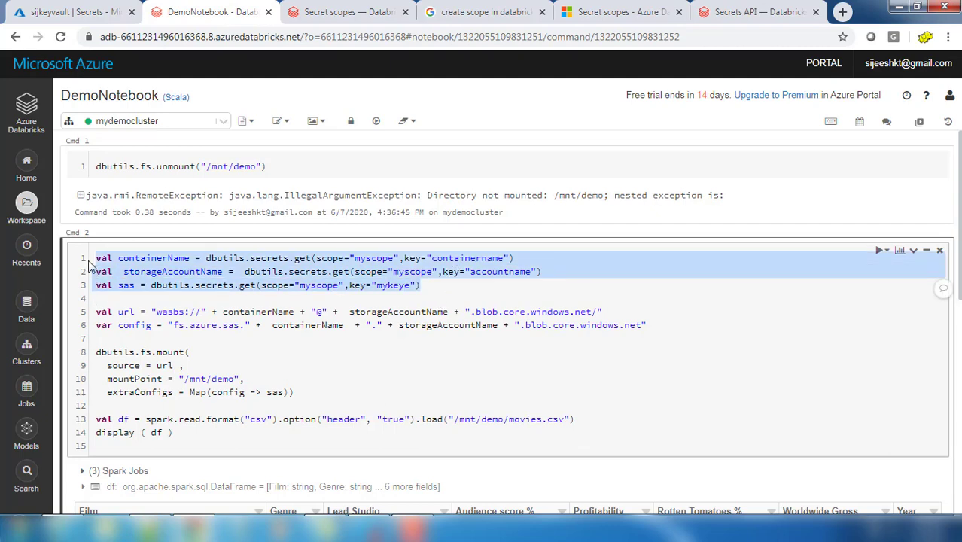
left_click(301, 284)
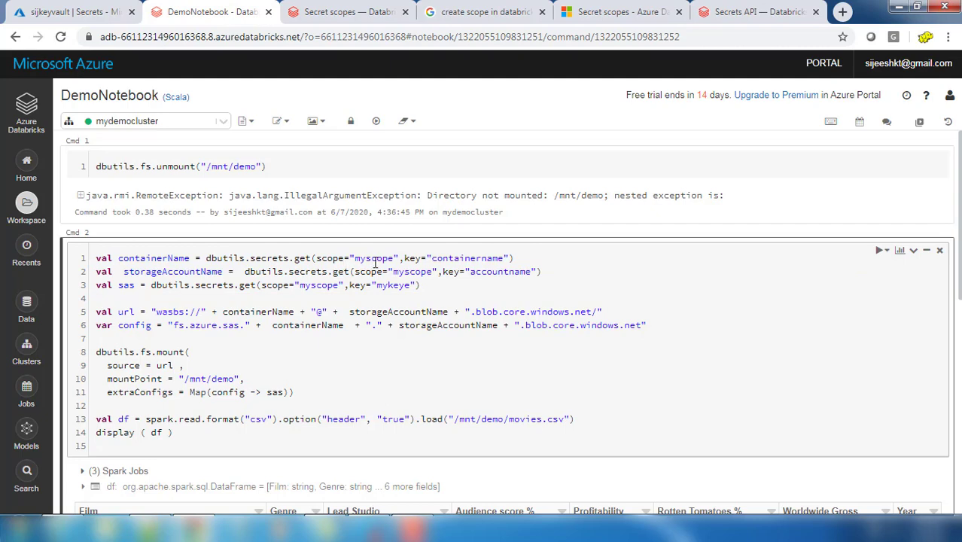
double_click(466, 258)
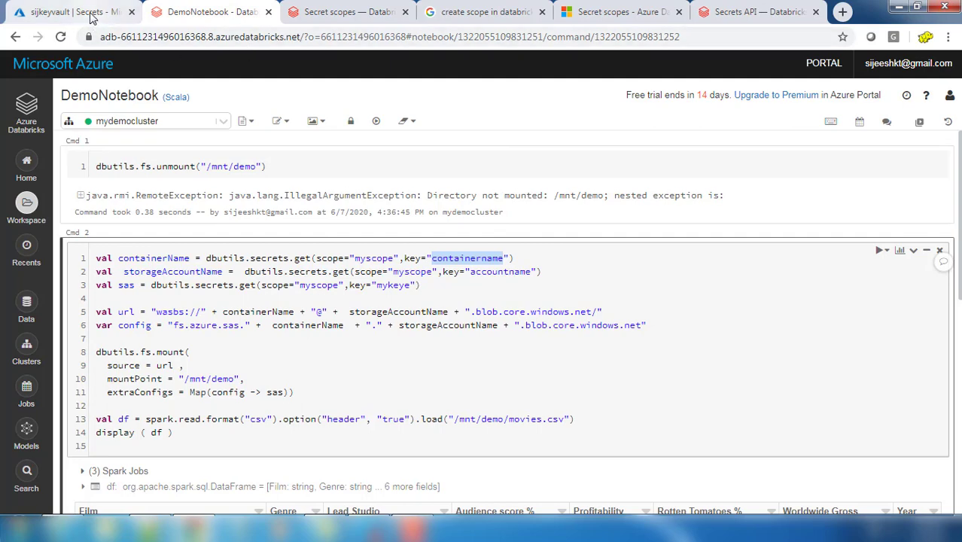
- Run Cmd 2, which fails with a missing-secret error for key mykeye
left_click(880, 255)
left_click(888, 271)
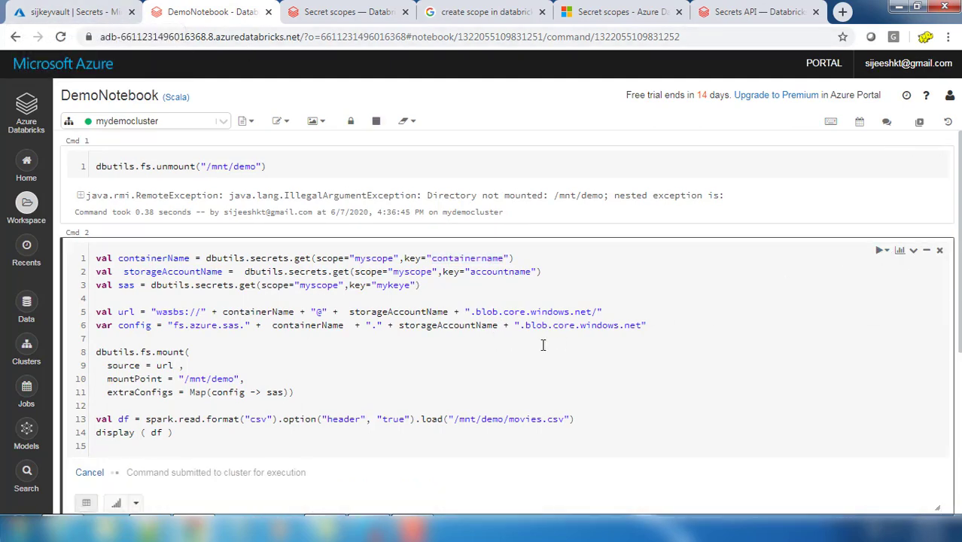
scroll(594, 391, "down", 1)
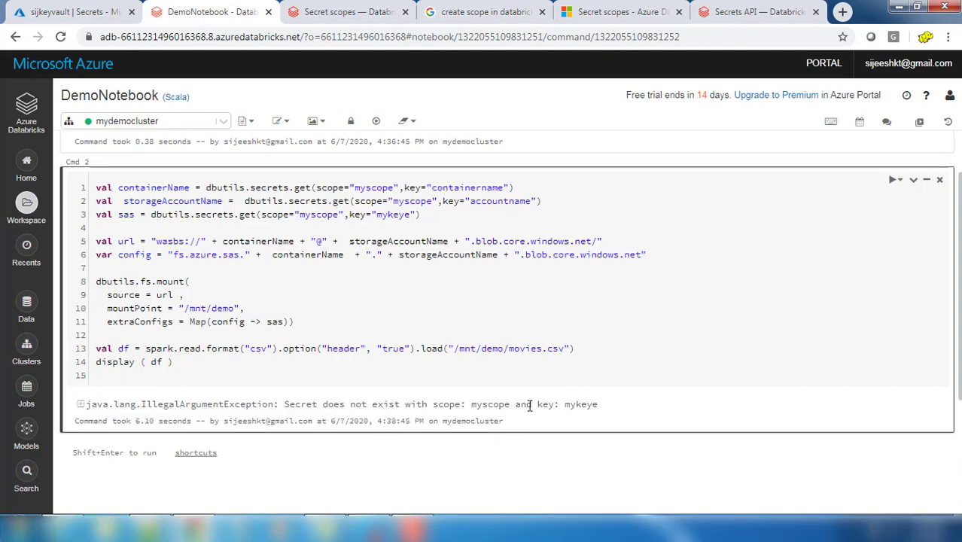
double_click(580, 404)
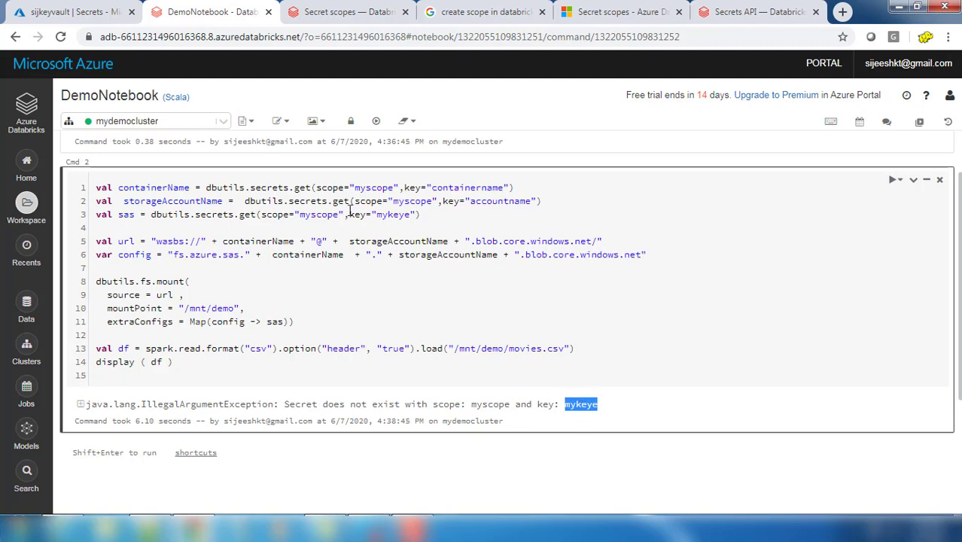
left_click(409, 214)
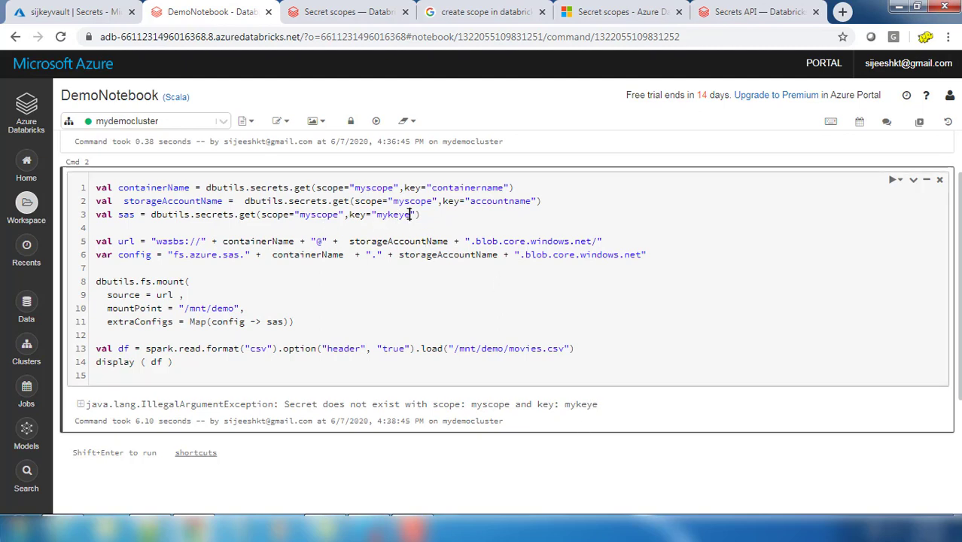
key("BackSpace")
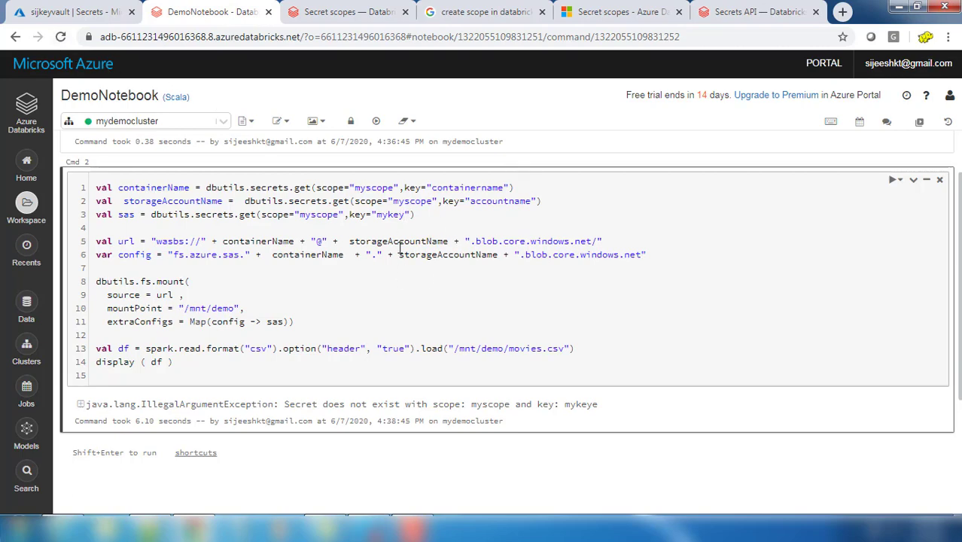
left_click(895, 180)
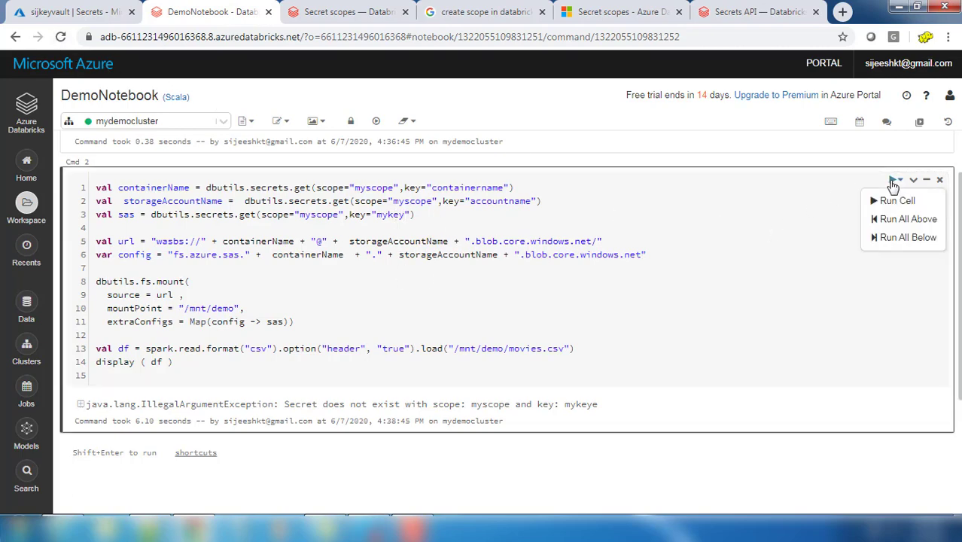
- Rerun Cmd 2, expand its Spark job details, and highlight the three secret lookup lines
left_click(895, 201)
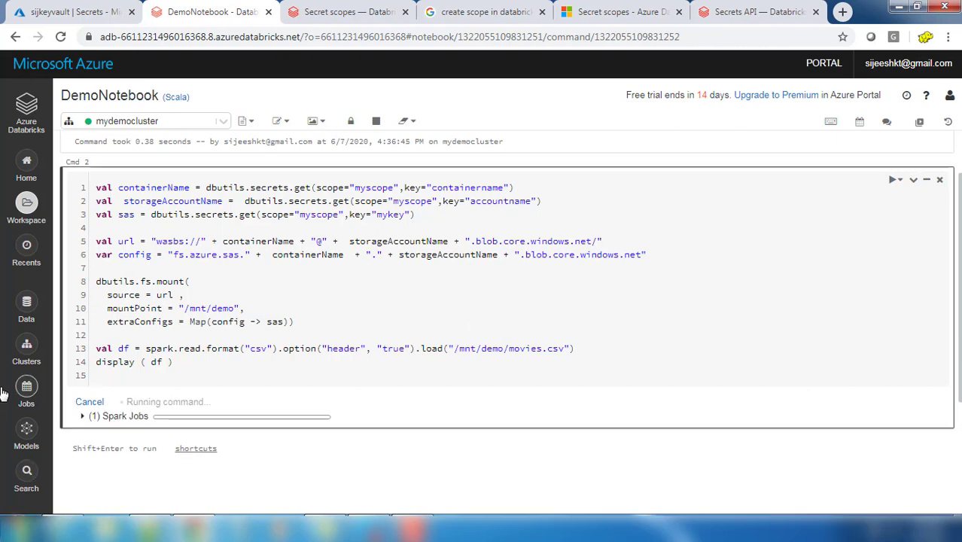
left_click(82, 416)
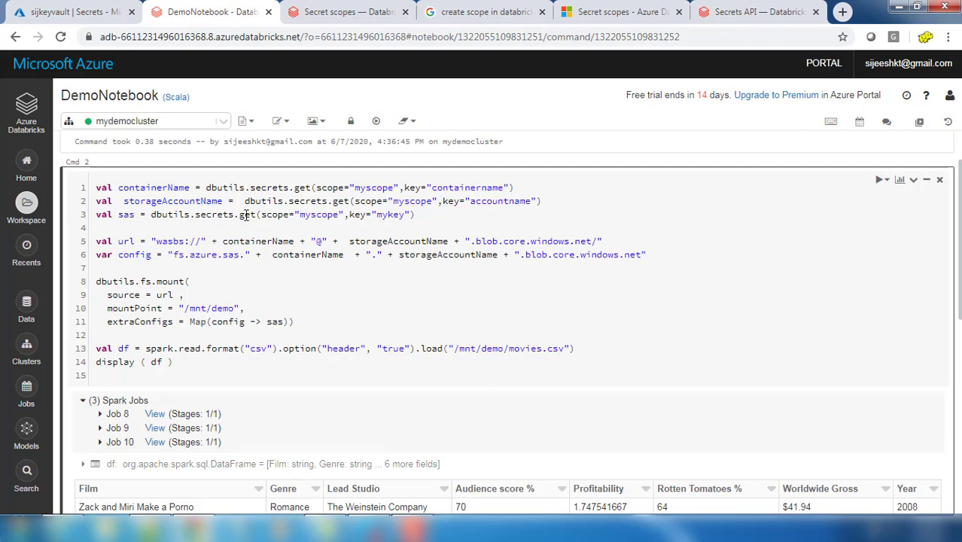
left_click_drag(437, 215, 91, 191)
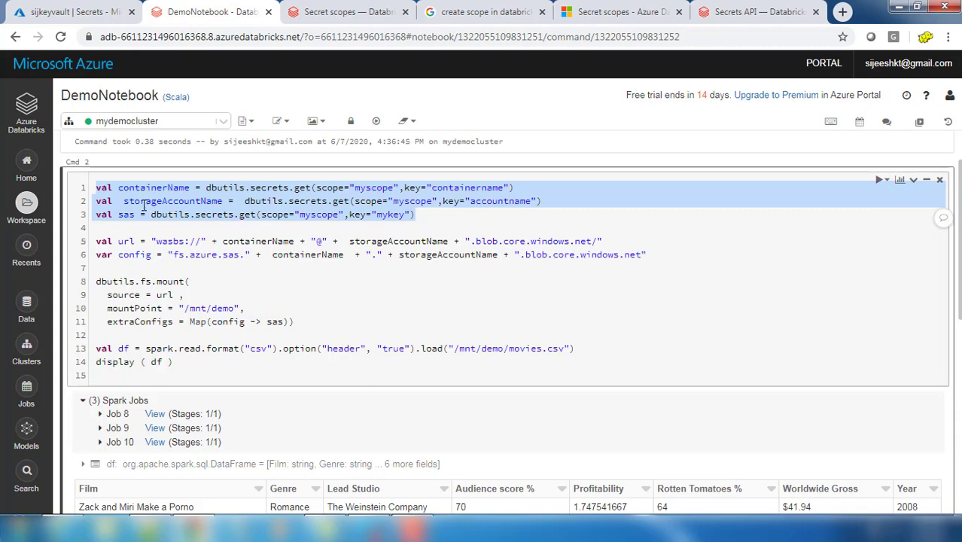
left_click(192, 255)
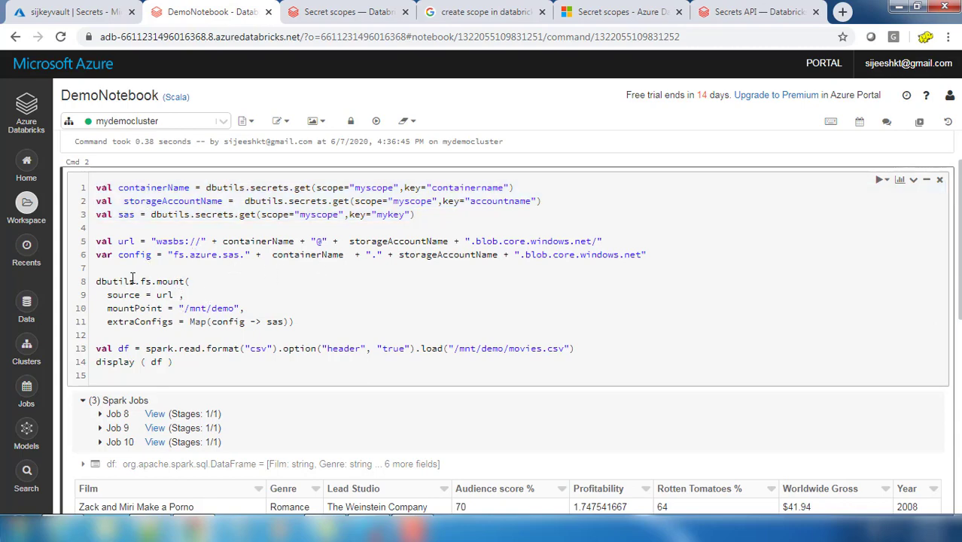
- Highlight the mount call on line 8 and the movies.csv path on line 13
left_click_drag(184, 281, 112, 280)
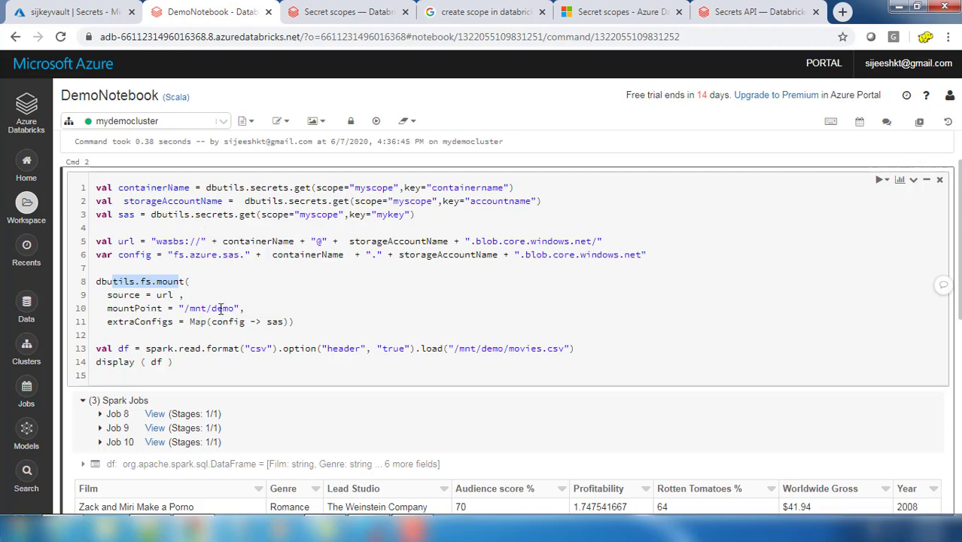
scroll(220, 308, "down", 1)
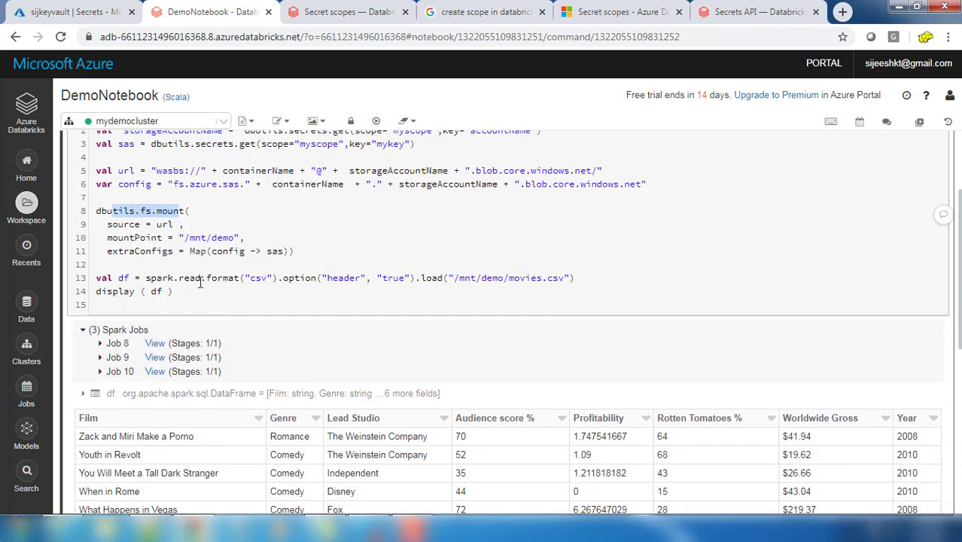
left_click_drag(563, 277, 455, 280)
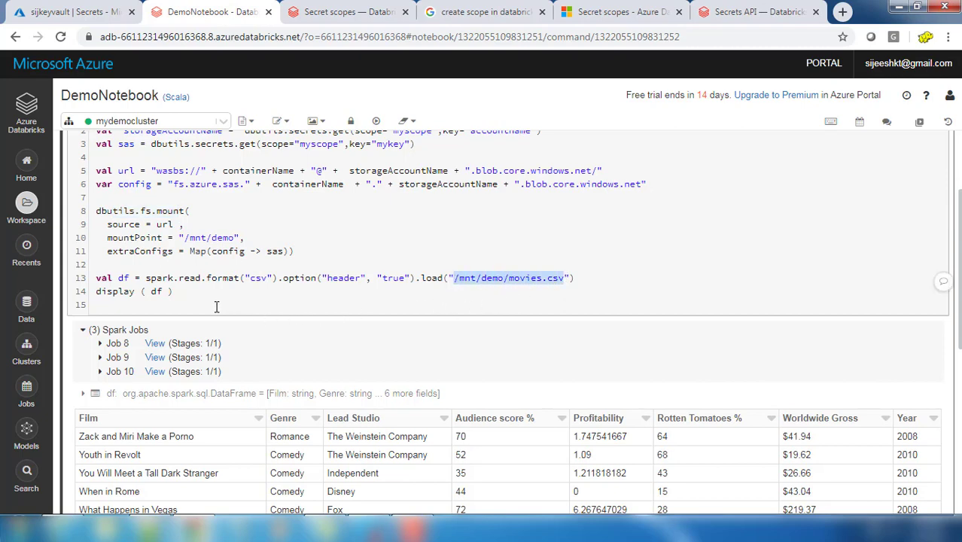
left_click_drag(180, 298, 94, 303)
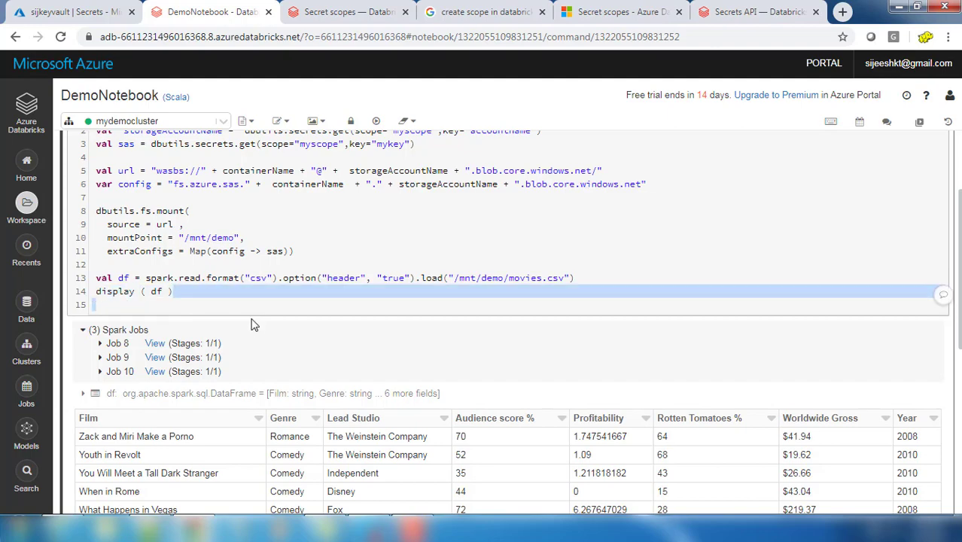
scroll(325, 497, "down", 2)
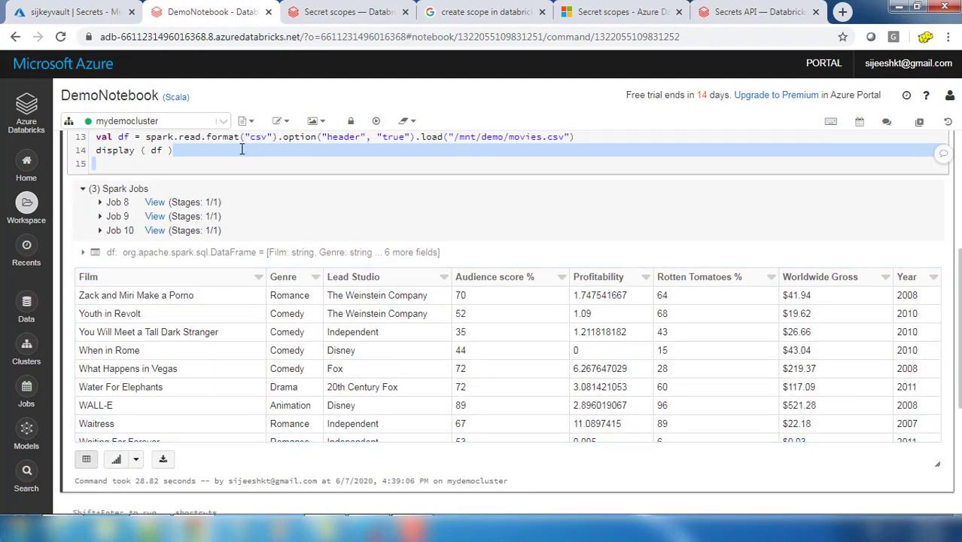
scroll(332, 343, "up", 4)
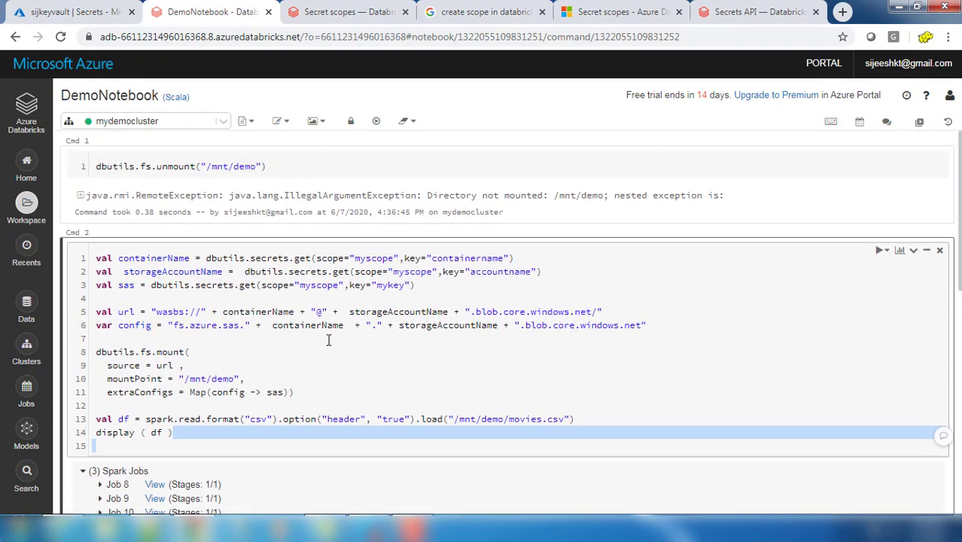
left_click(98, 13)
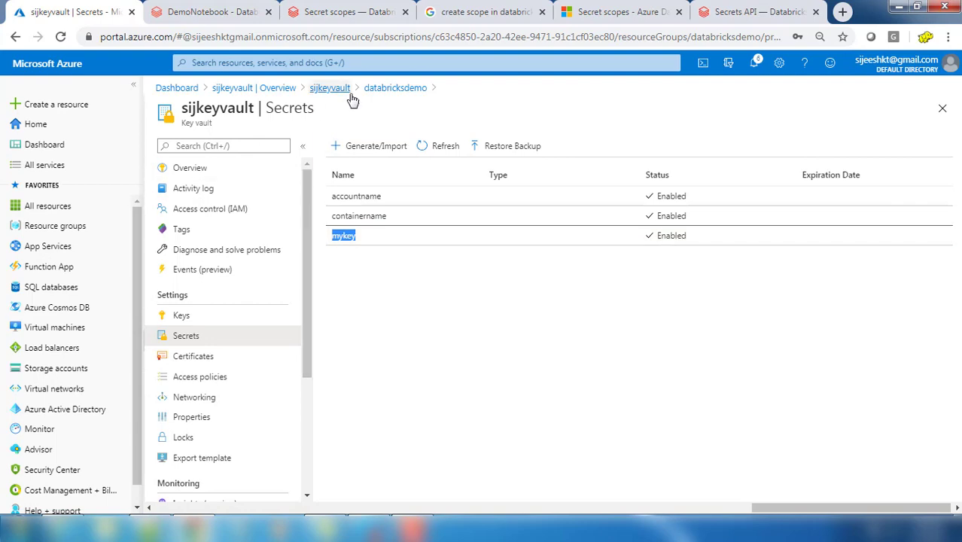
left_click(321, 89)
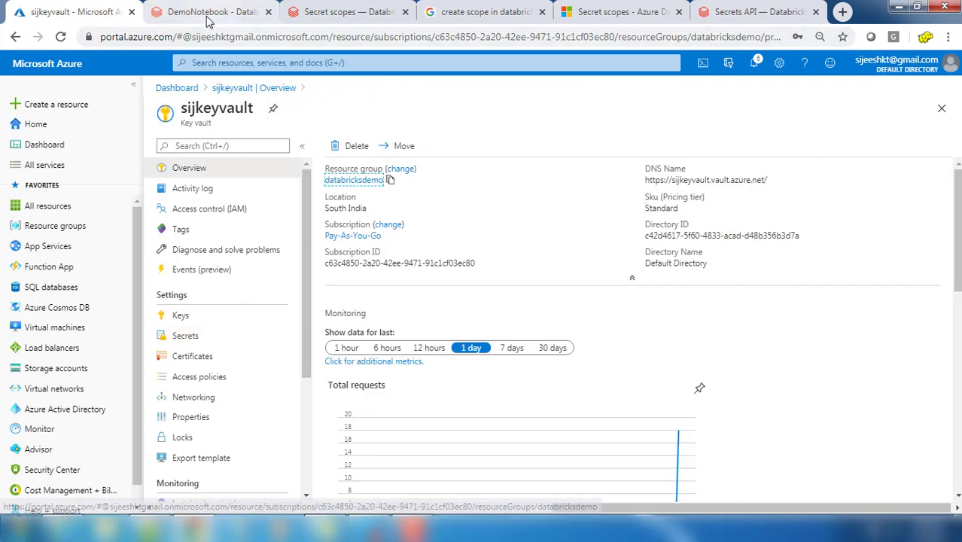
left_click(207, 13)
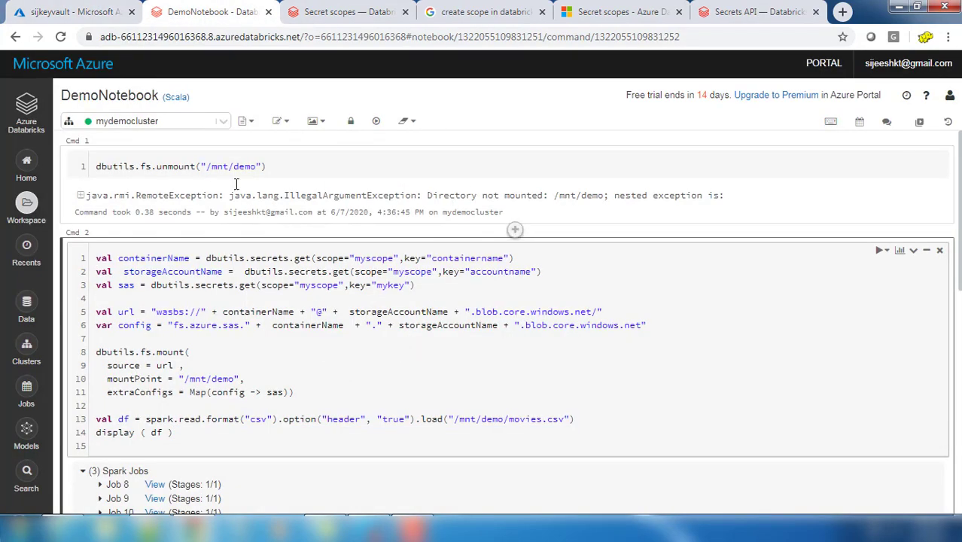
left_click(103, 16)
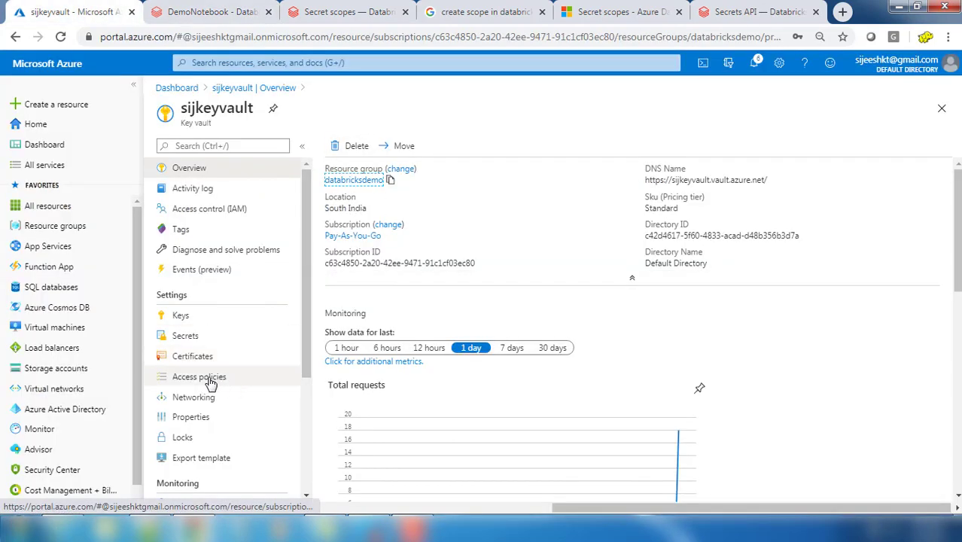
left_click(187, 337)
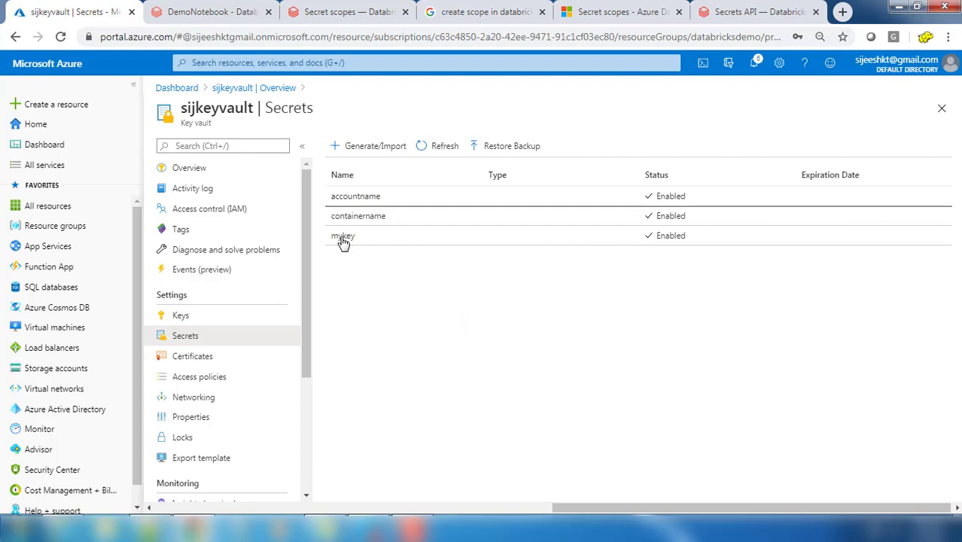
left_click(214, 15)
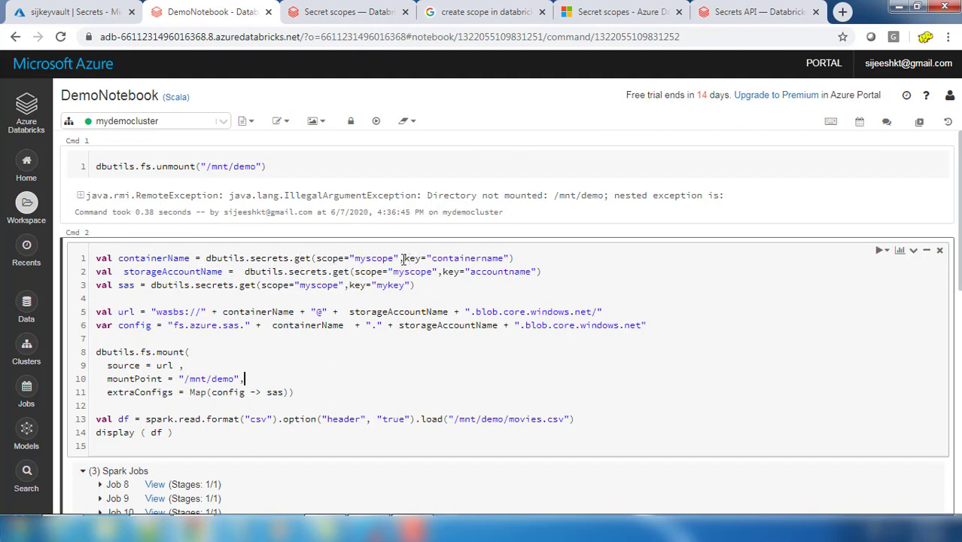
left_click_drag(404, 258, 319, 258)
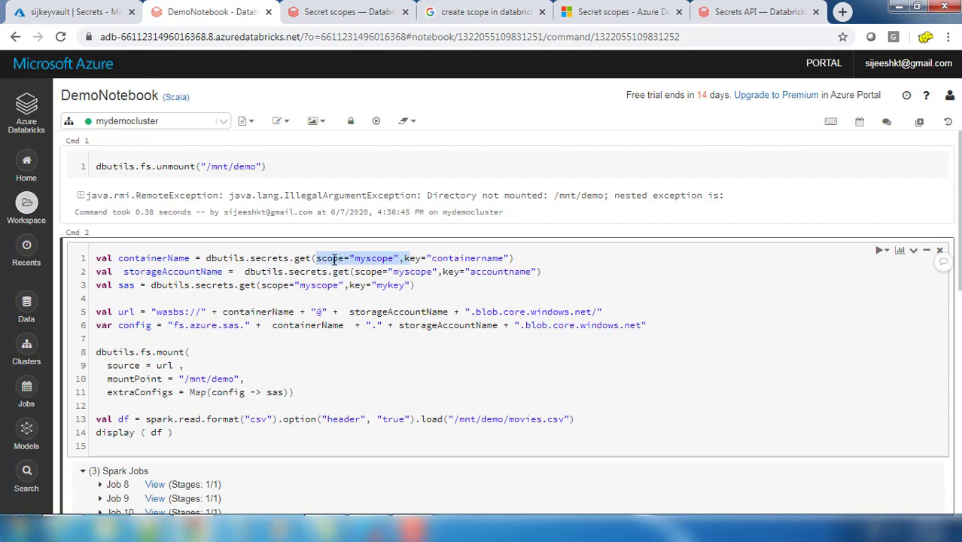
left_click_drag(502, 258, 319, 262)
left_click_drag(418, 291, 102, 254)
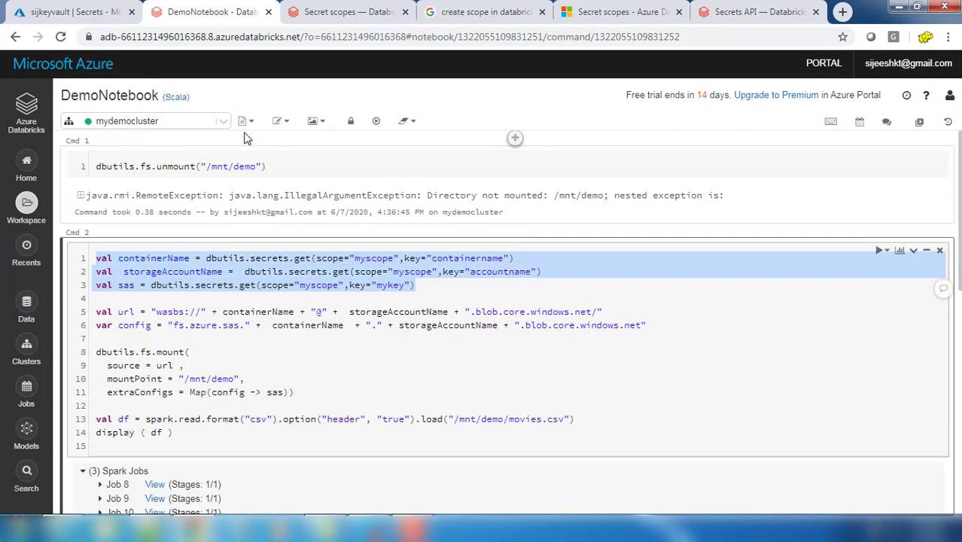